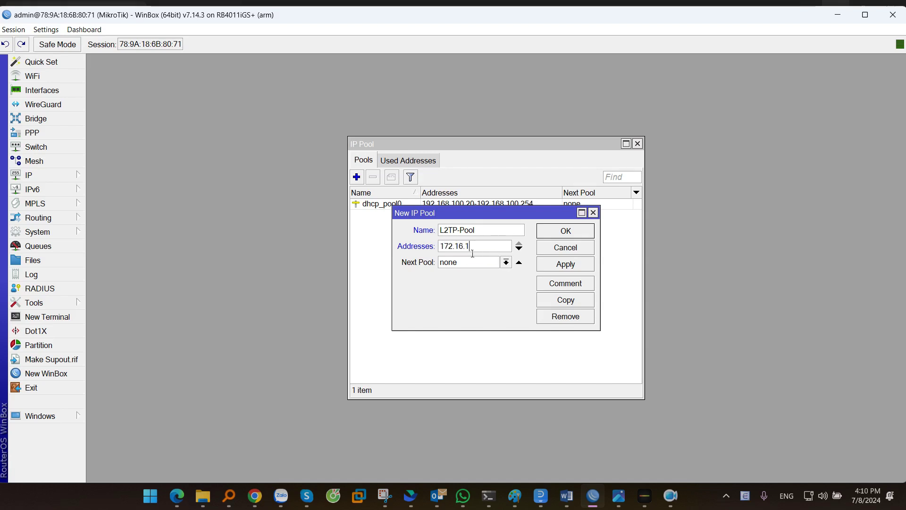
Step: Save the L2TP-Pool address pool with addresses 172.16.10.10-172.16.10.100 and select it
text(.16.10.10-172)
text(.16.10.100)
click(569, 267)
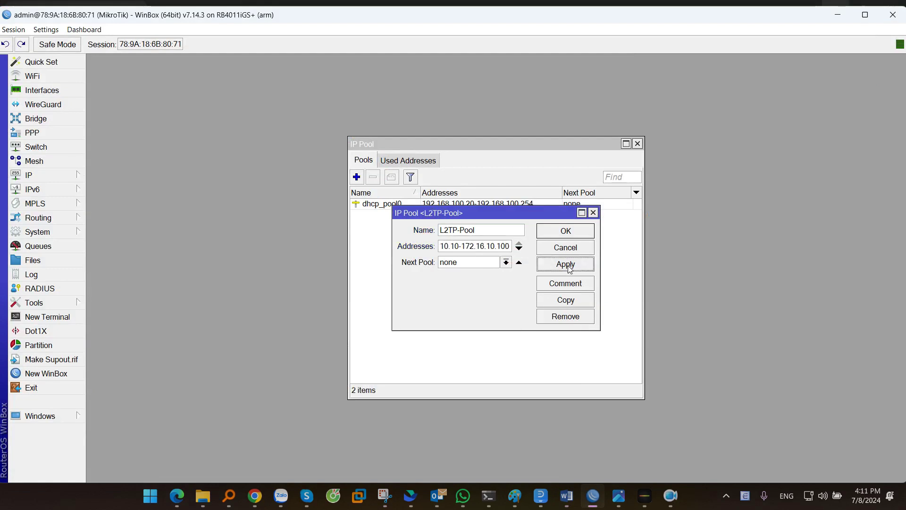
click(565, 234)
click(467, 205)
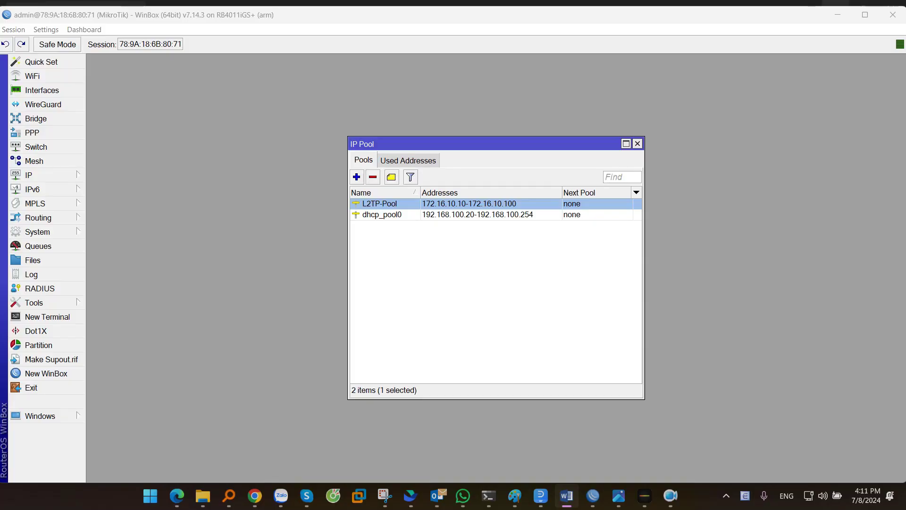
click(44, 134)
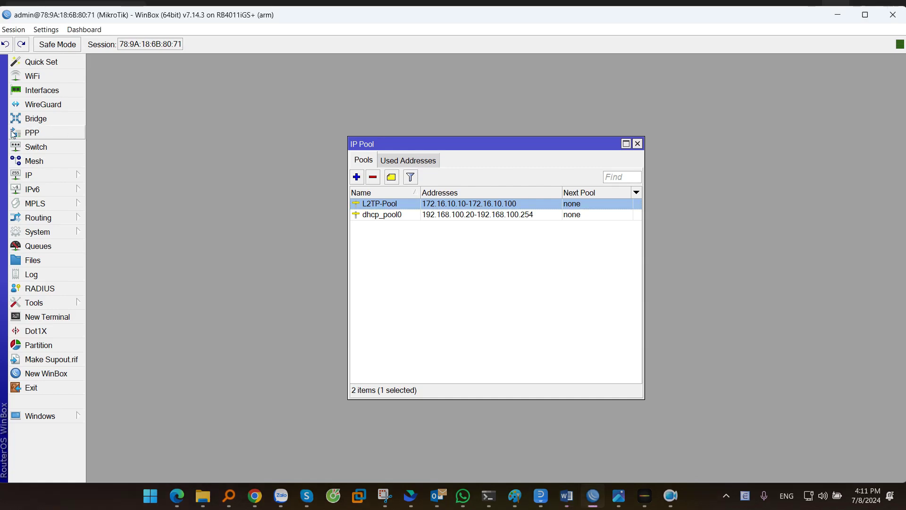
Step: Start a new PPP profile named L2TP under PPP > Profiles
click(28, 135)
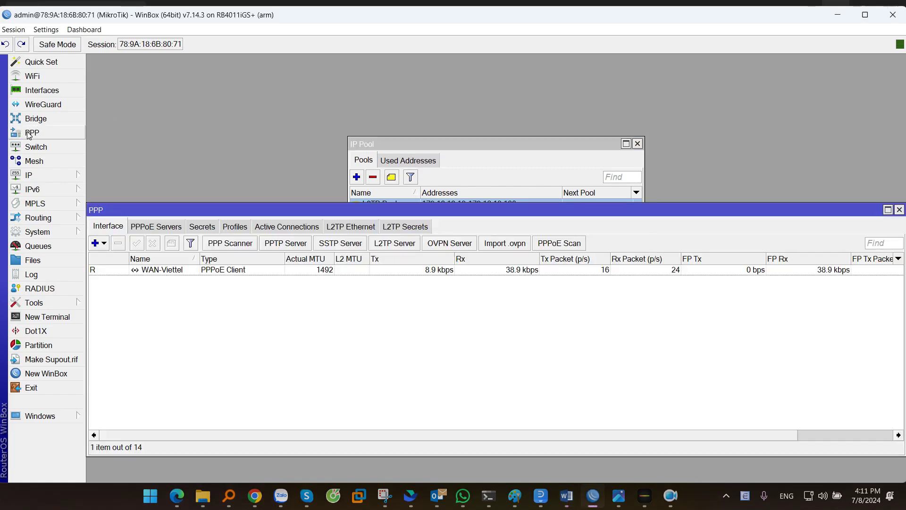
drag(420, 206, 428, 117)
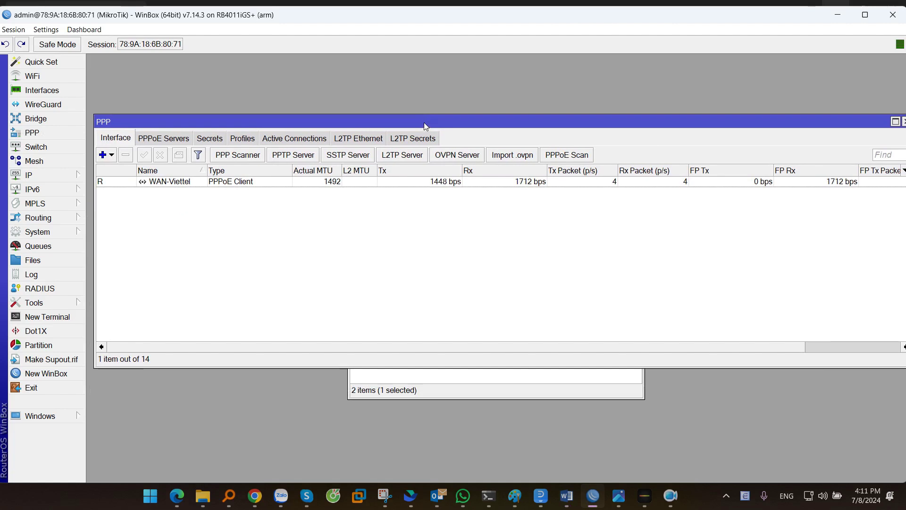
click(243, 141)
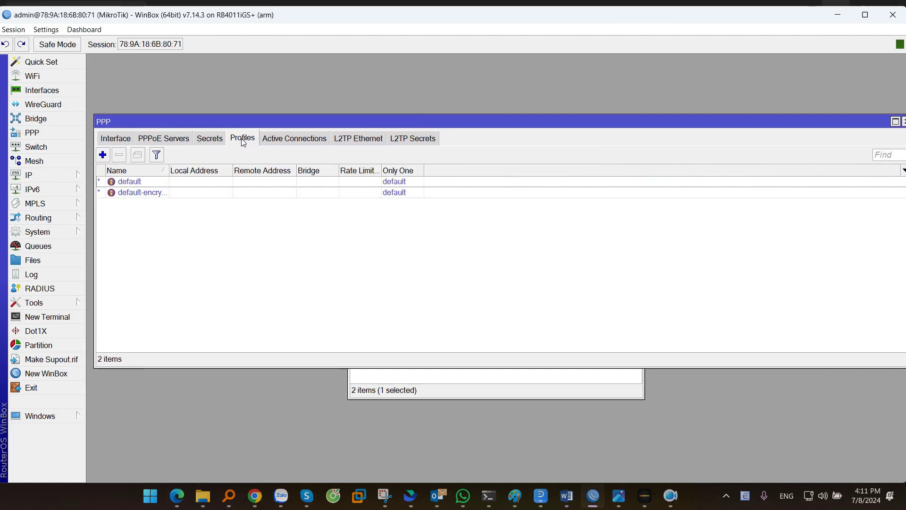
click(102, 154)
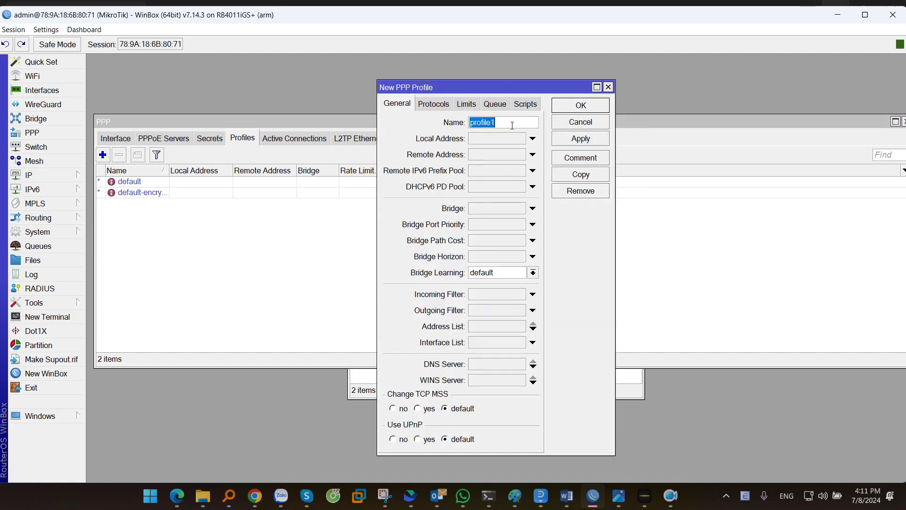
text(L2TP)
drag(512, 126, 464, 126)
click(480, 139)
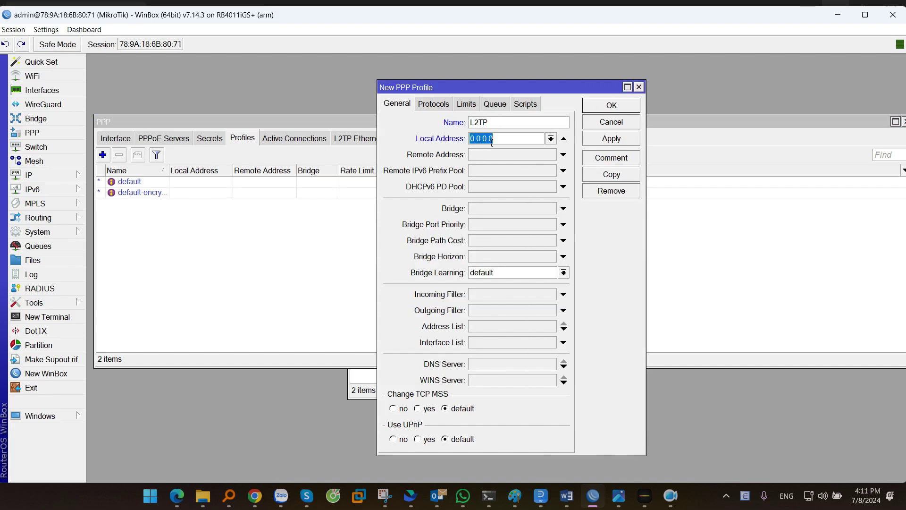
Step: Circle the 172.16.10.1 address on the VPN network diagram, then return to WinBox
key(alt+Tab)
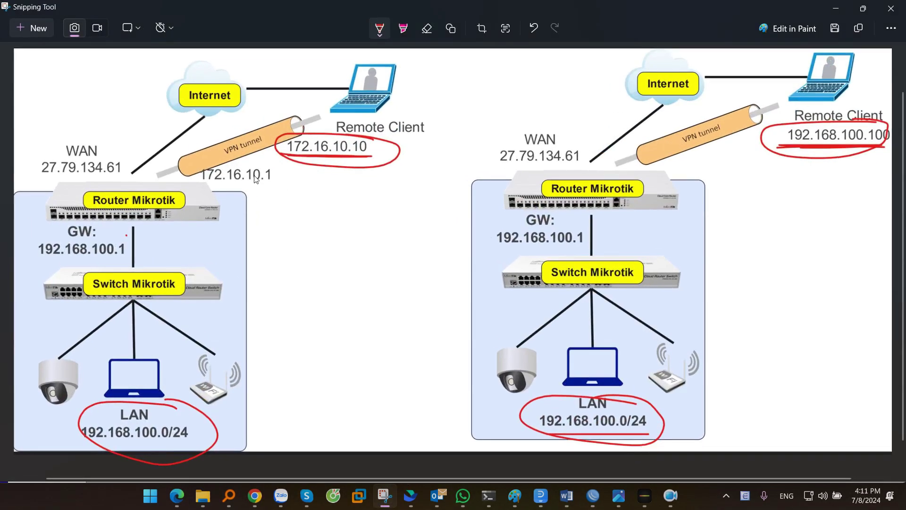
mouse_move(197, 163)
mouse_down()
mouse_move(279, 192)
mouse_move(225, 165)
mouse_up()
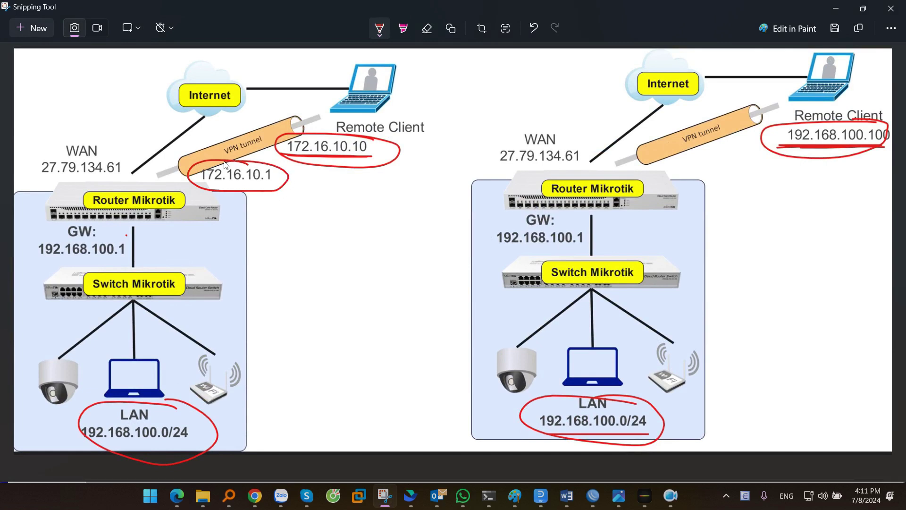
click(836, 8)
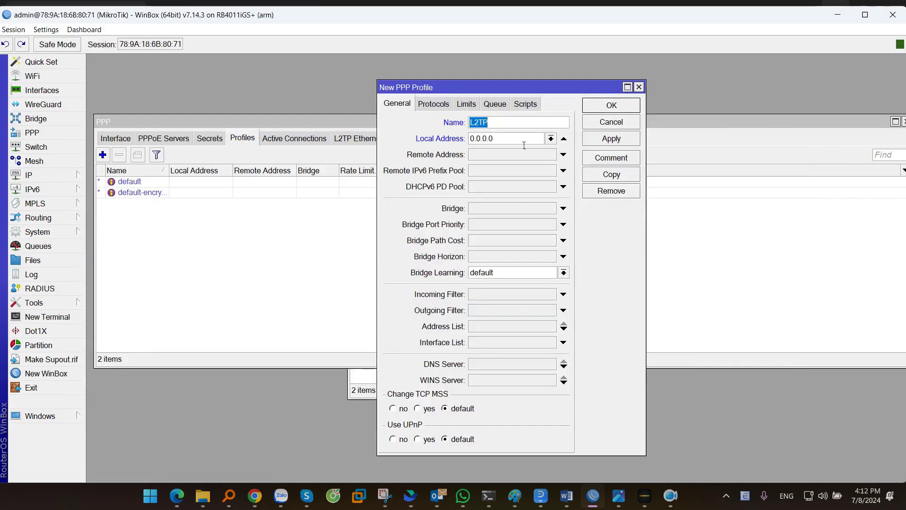
Step: Set the L2TP profile's Local Address to 172.16.10.1
key(Tab)
click(551, 139)
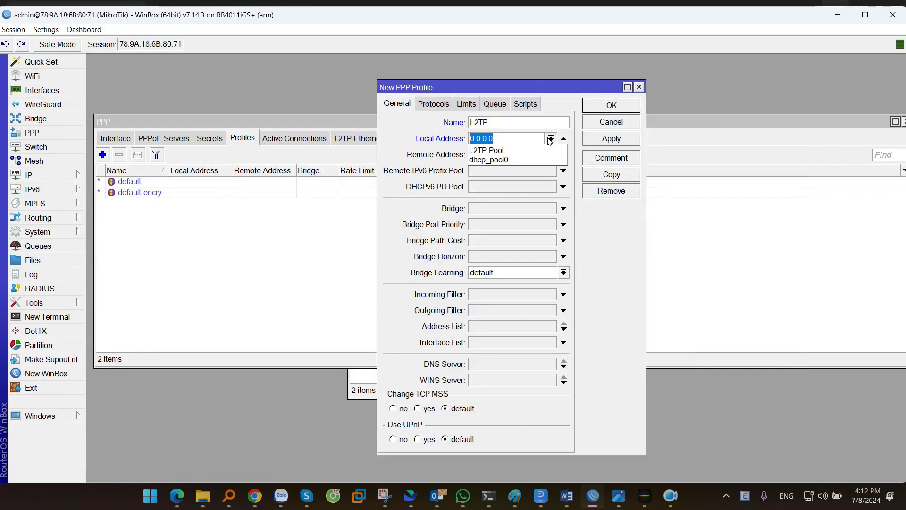
click(491, 150)
click(506, 142)
double_click(521, 143)
text(172.16.10.1)
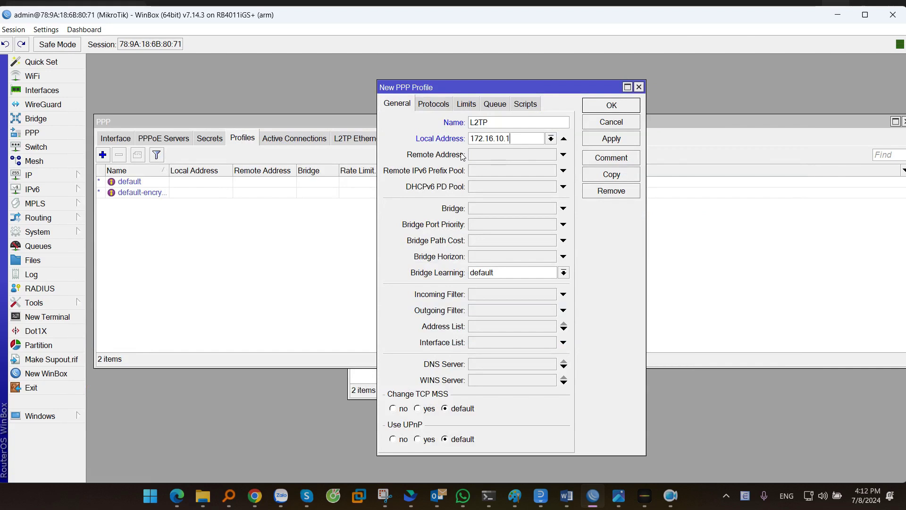
click(479, 160)
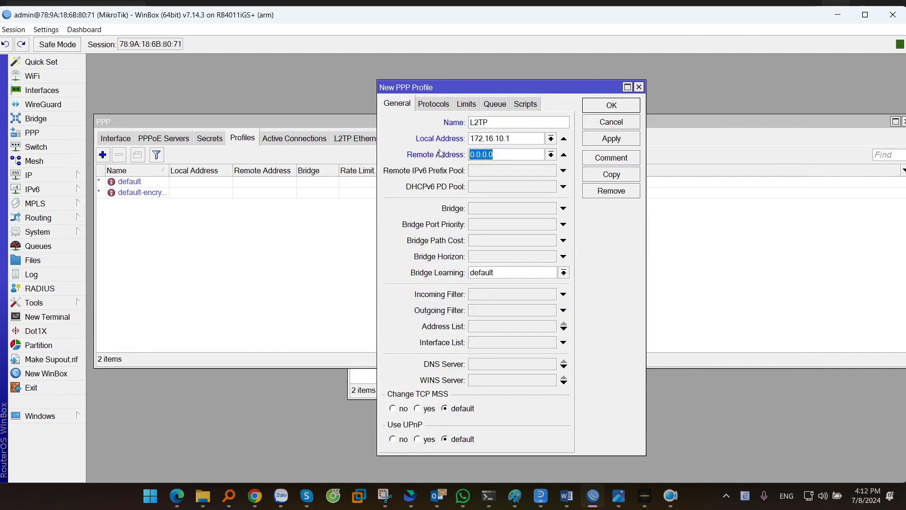
Step: Set the Remote Address to L2TP-Pool and save the L2TP profile
click(551, 156)
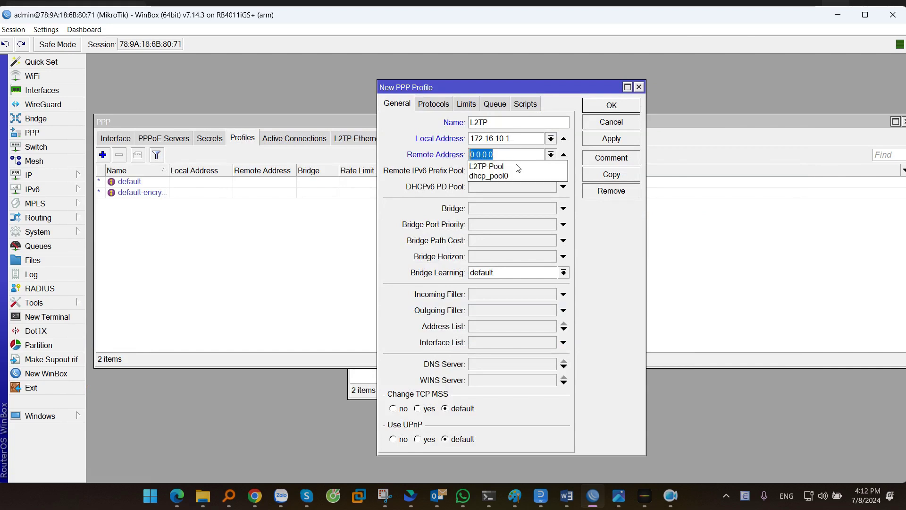
click(489, 166)
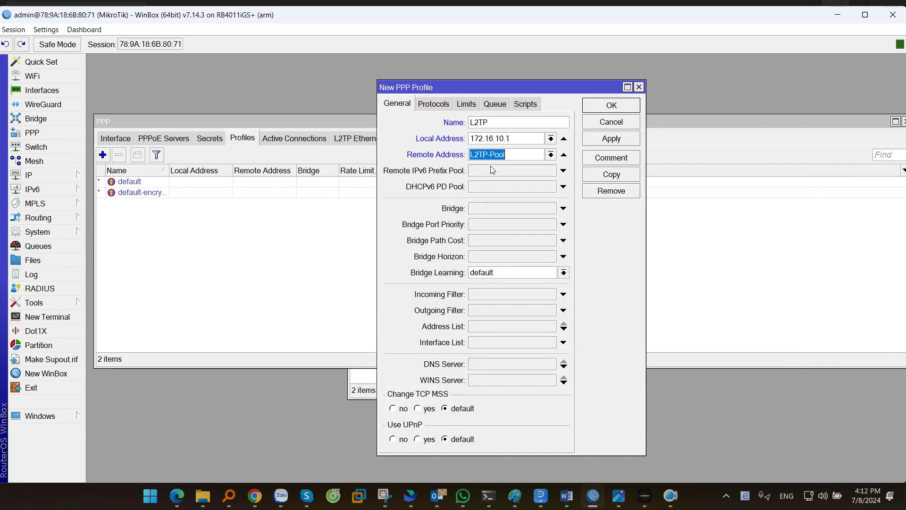
click(551, 155)
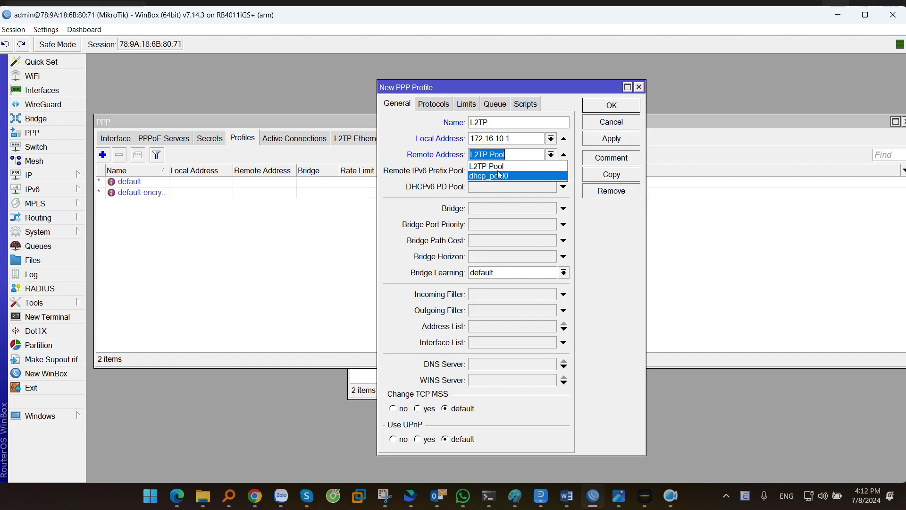
click(498, 167)
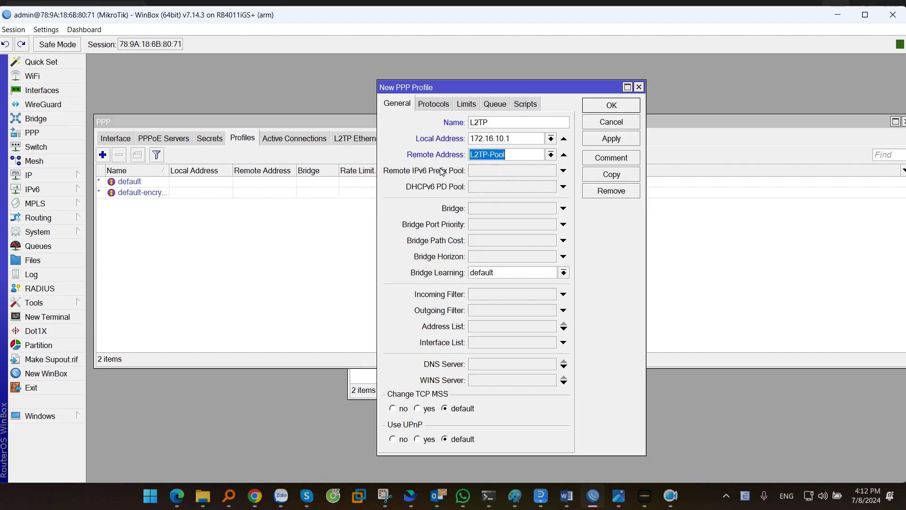
click(610, 142)
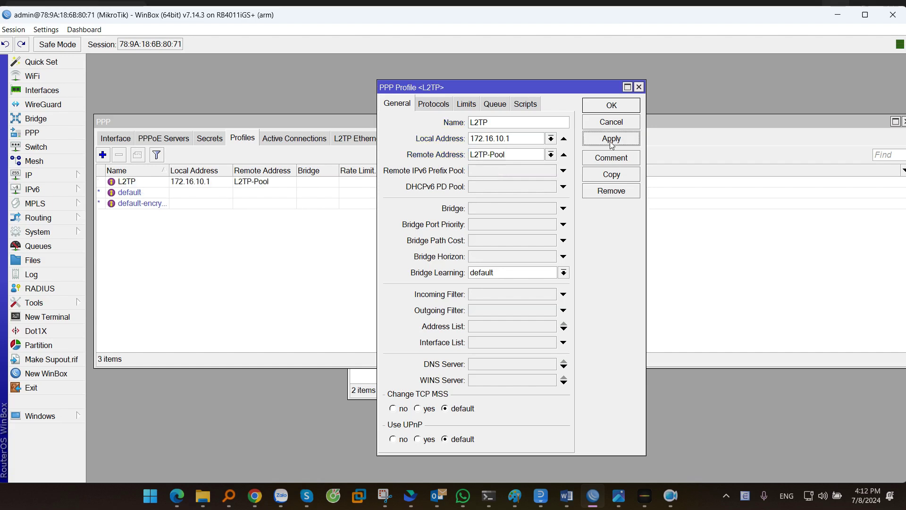
click(619, 110)
click(250, 182)
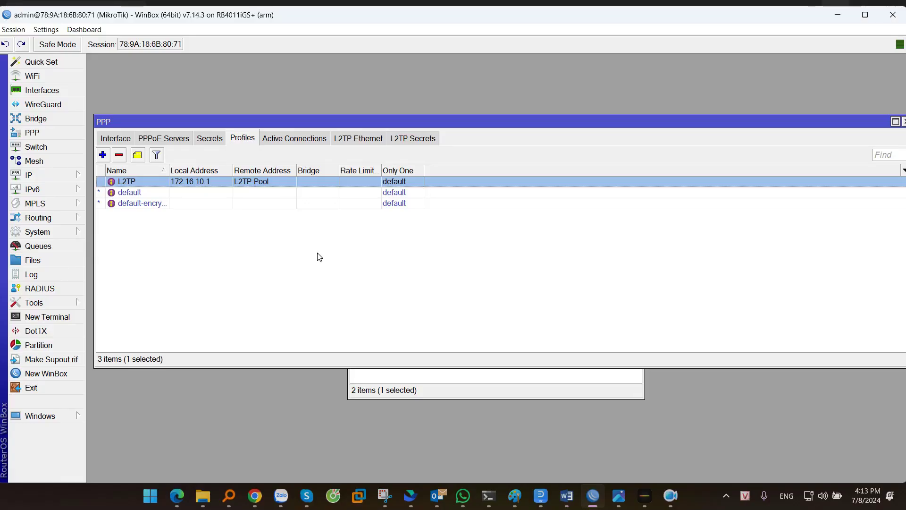
Step: Start a new PPP secret in the Secrets tab and enter its username
click(297, 222)
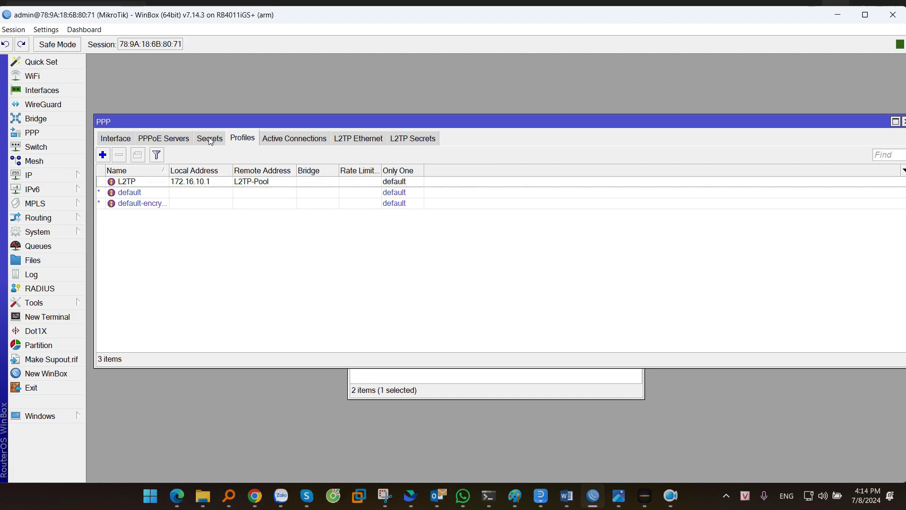
click(210, 140)
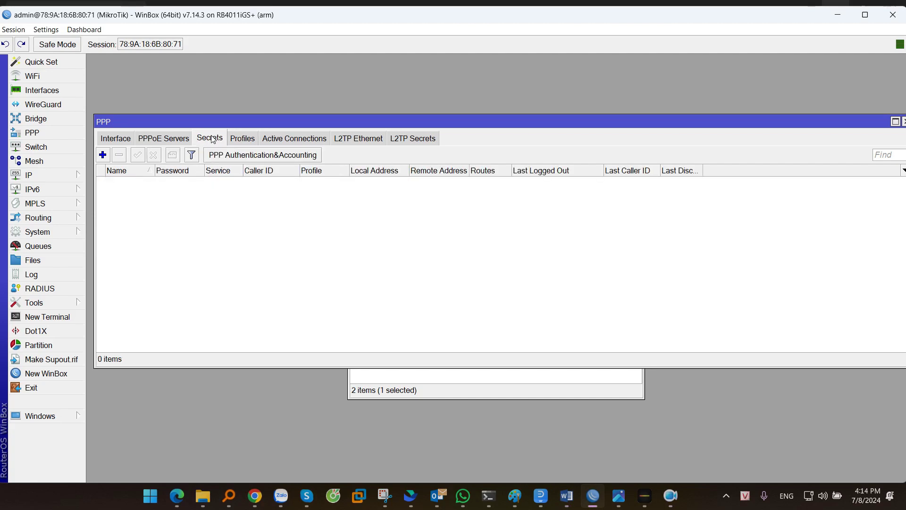
click(102, 155)
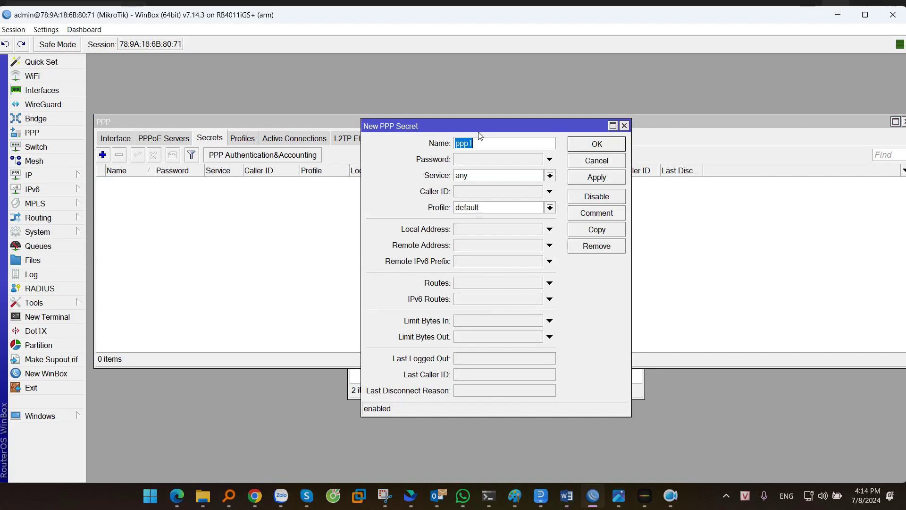
click(488, 146)
double_click(469, 145)
text(cnttshop)
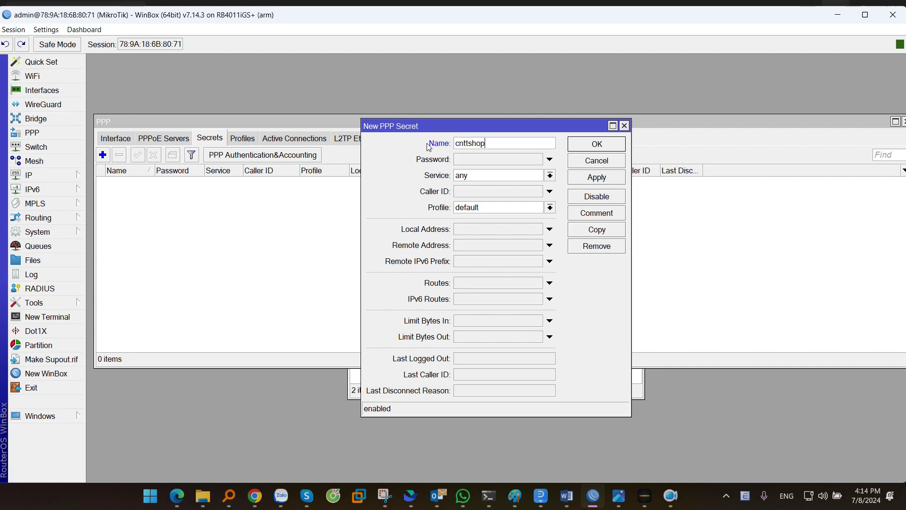
click(482, 160)
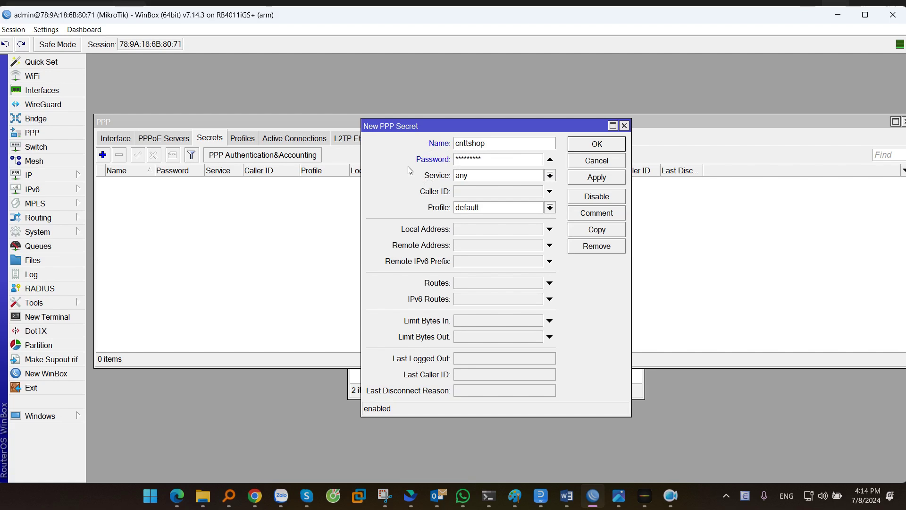
Step: Give the secret service l2tp and profile L2TP, then apply it
click(468, 175)
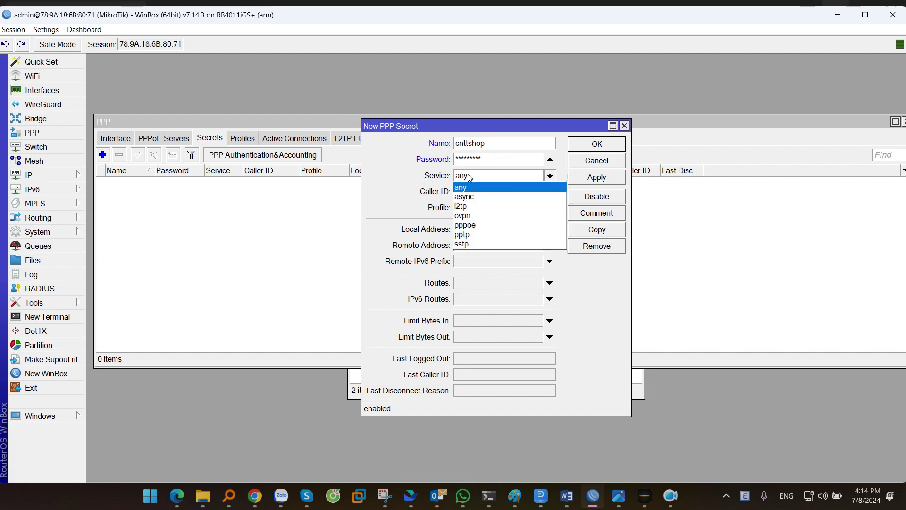
click(465, 207)
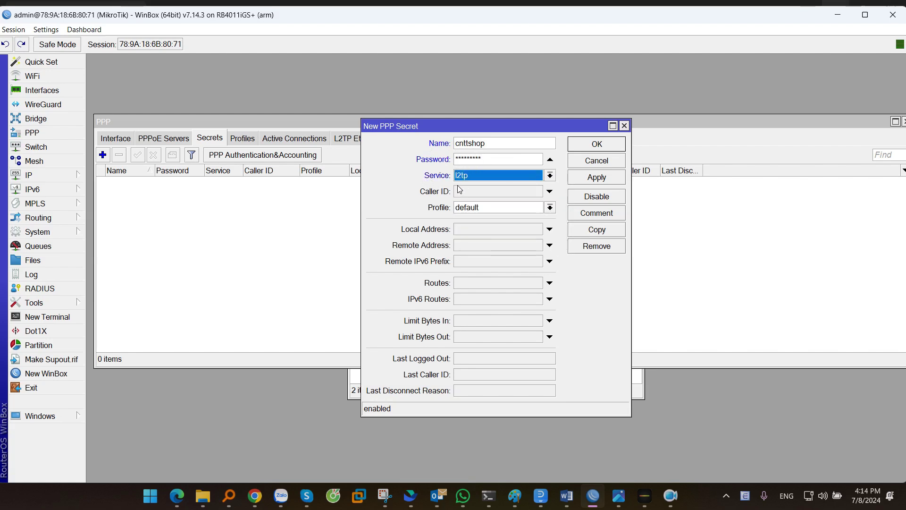
click(465, 175)
click(465, 186)
click(472, 179)
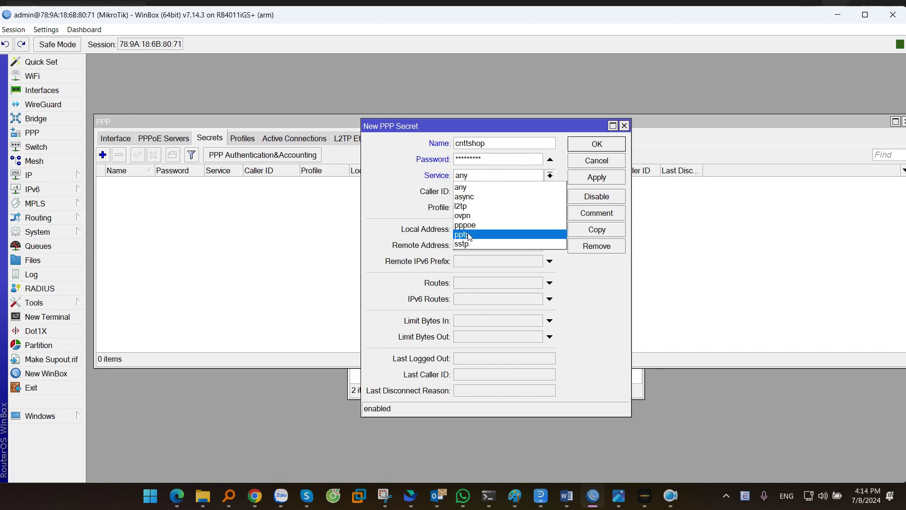
click(463, 207)
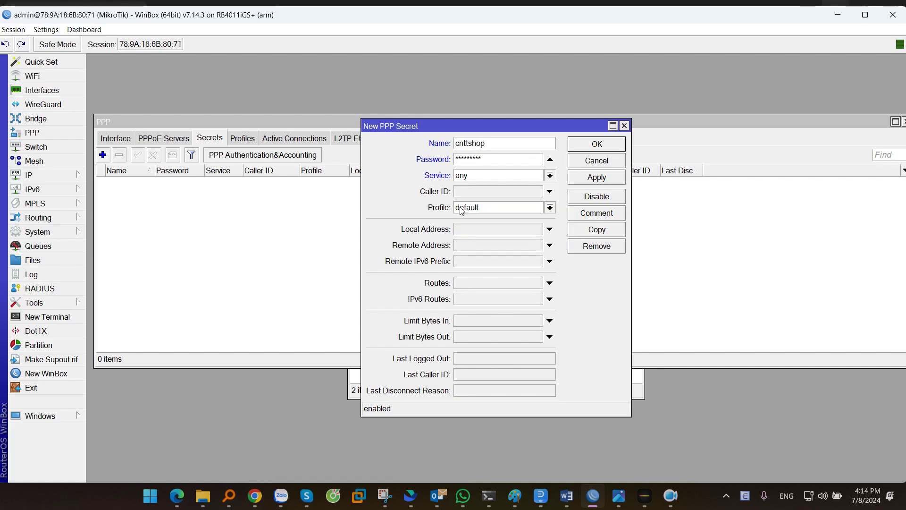
click(473, 209)
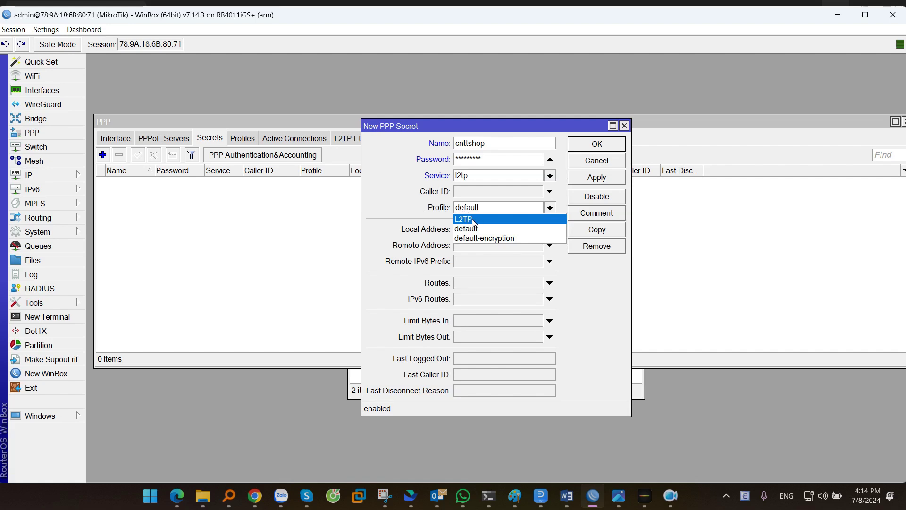
click(473, 221)
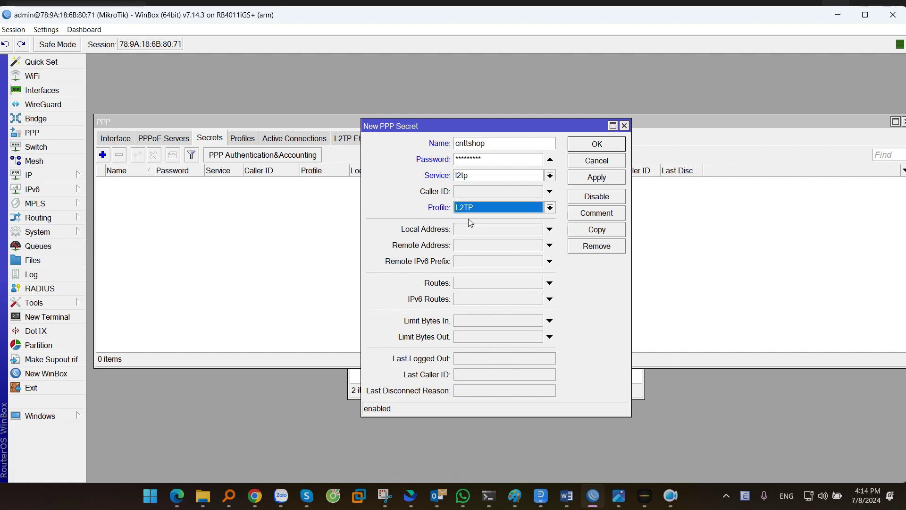
click(597, 179)
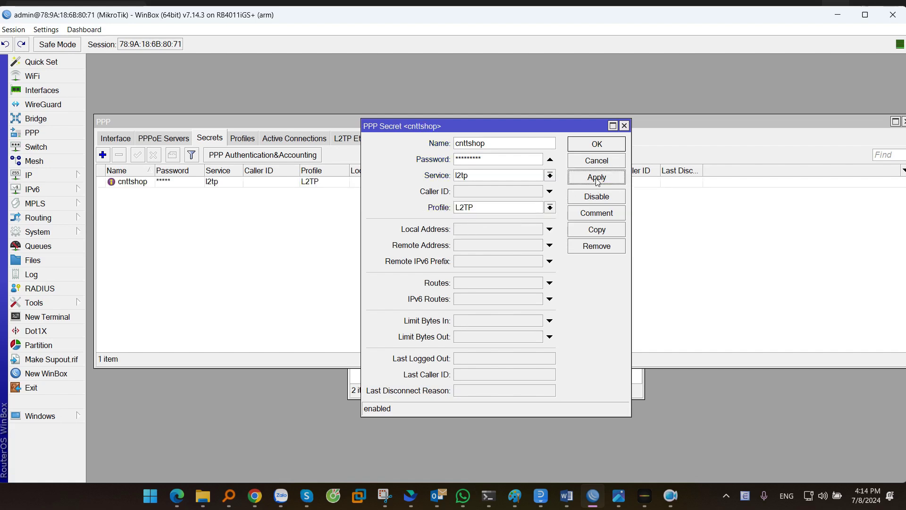
click(163, 185)
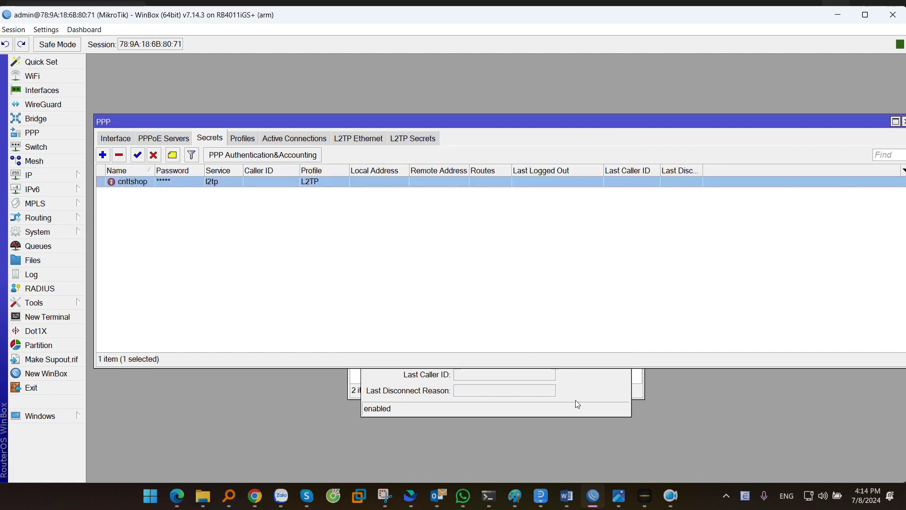
click(615, 397)
Step: Cancel the copied New PPP Secret and the secret dialog, then show PPP Interfaces
click(596, 231)
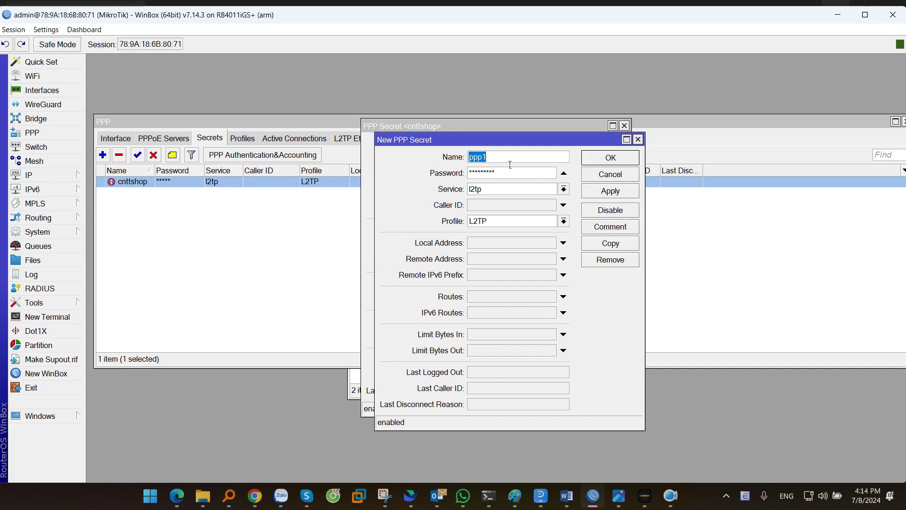
click(610, 174)
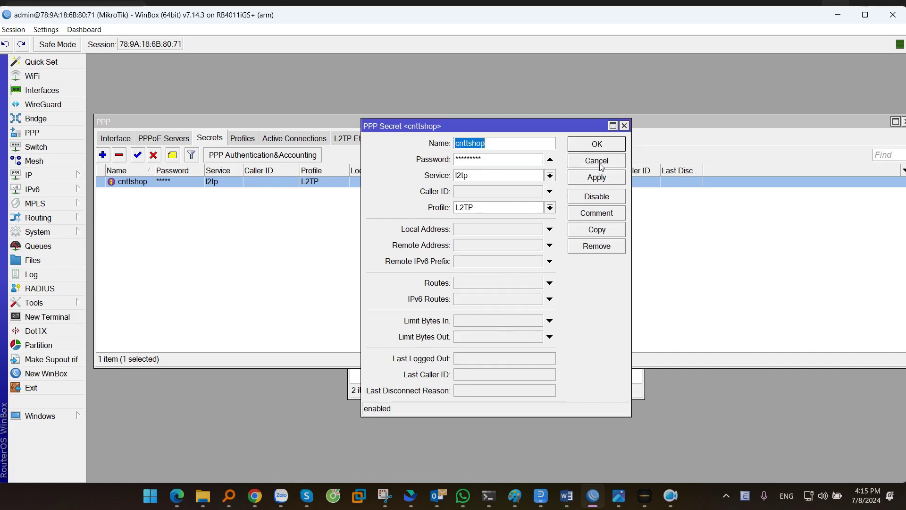
click(601, 162)
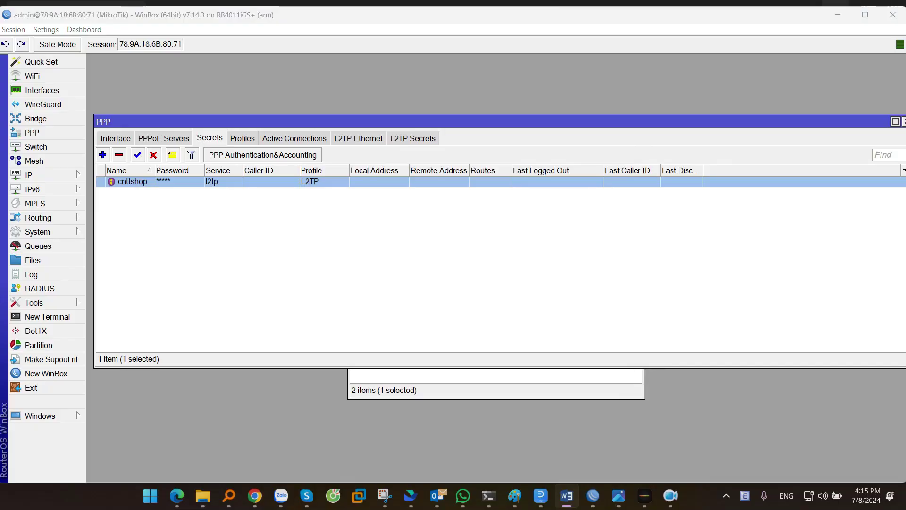
click(115, 140)
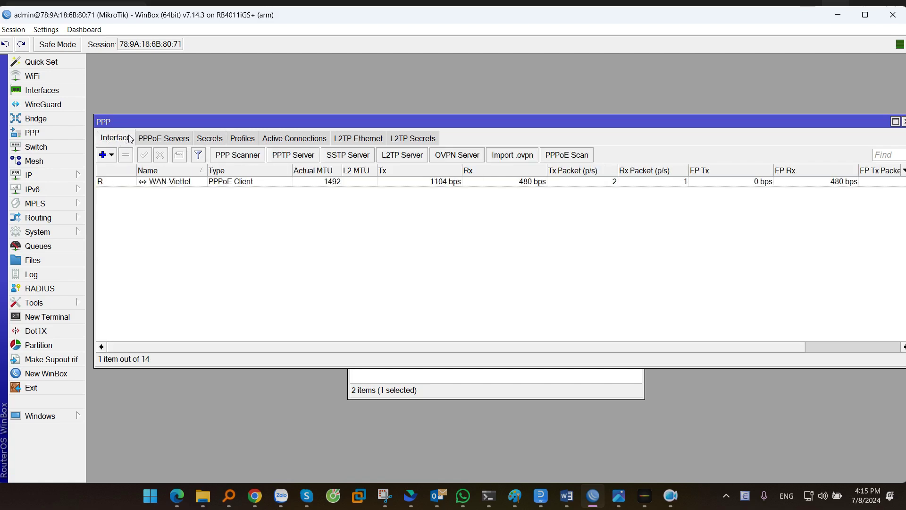
Step: Enable the L2TP server with Use IPsec set to yes and a new IPsec secret
click(401, 155)
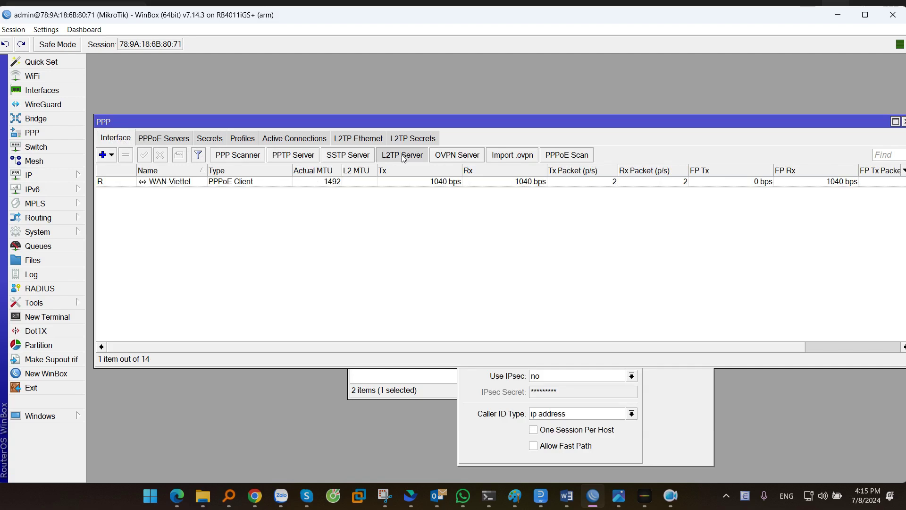
drag(530, 176, 430, 108)
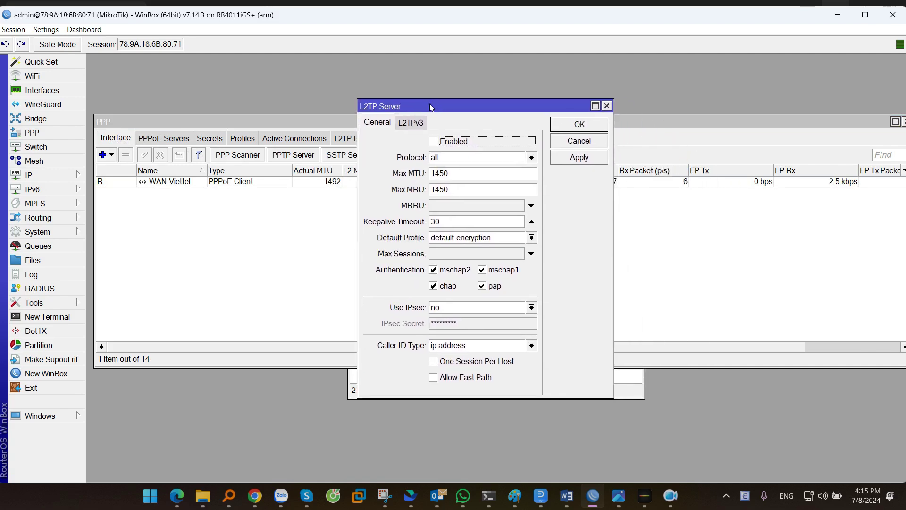
click(442, 144)
click(499, 309)
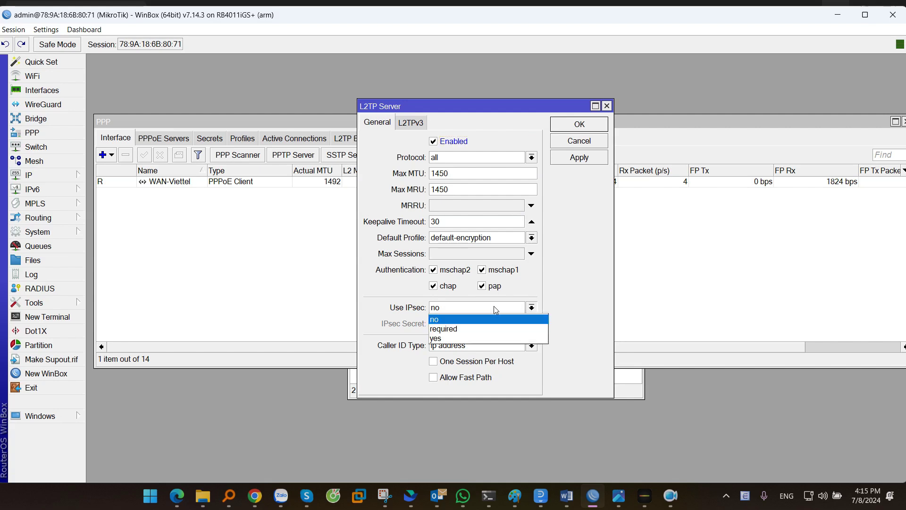
click(442, 339)
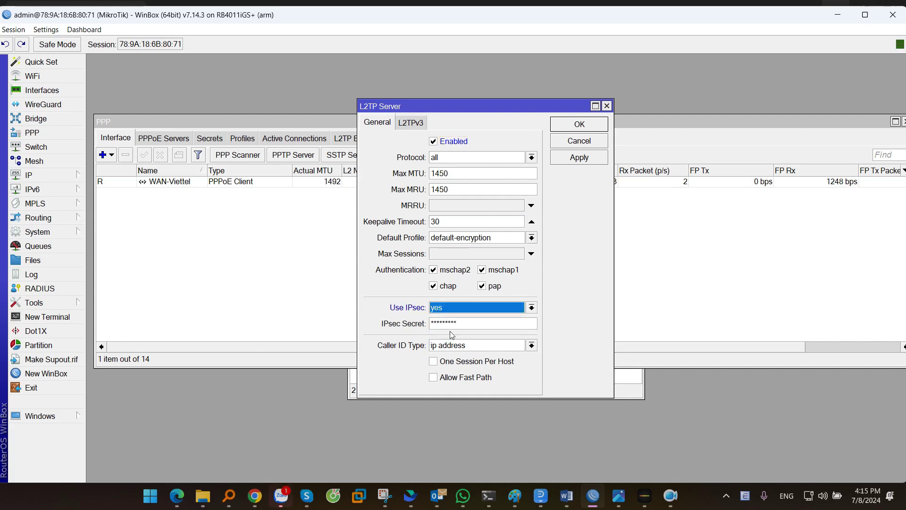
drag(454, 325, 409, 326)
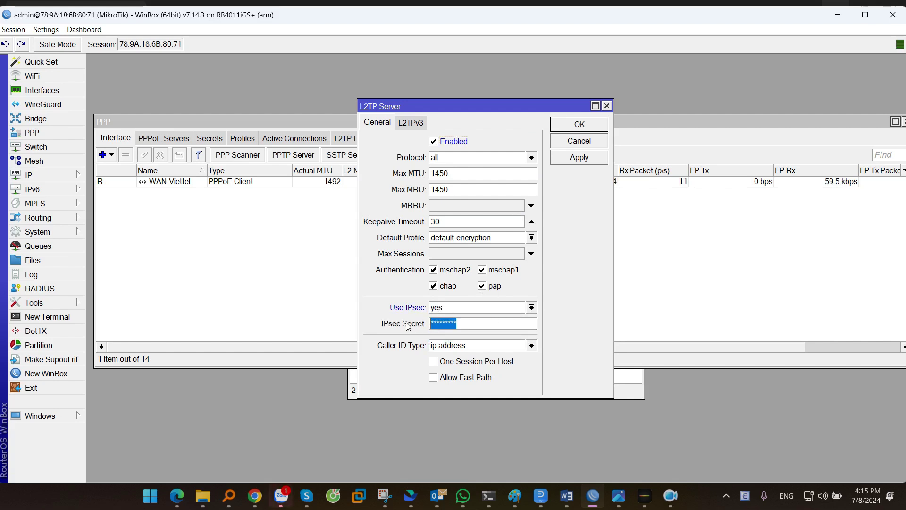
text(123456789)
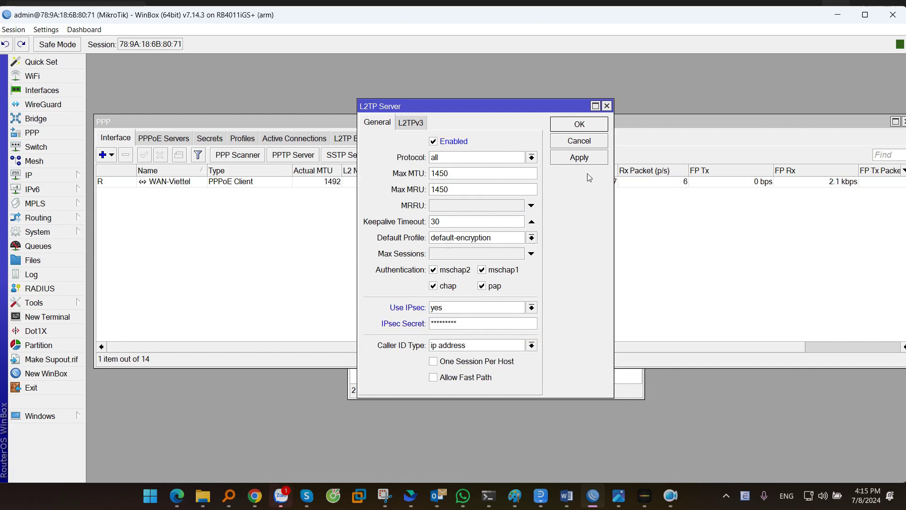
click(582, 158)
click(584, 128)
click(405, 155)
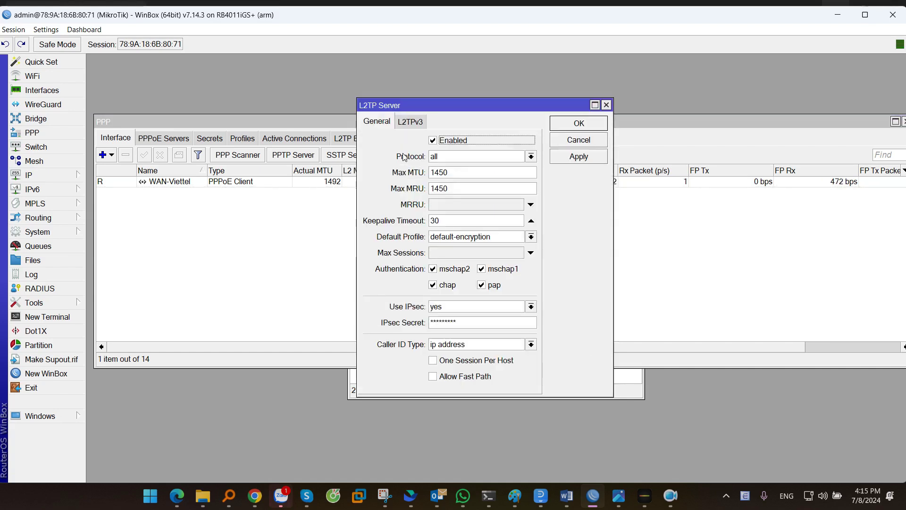
click(606, 105)
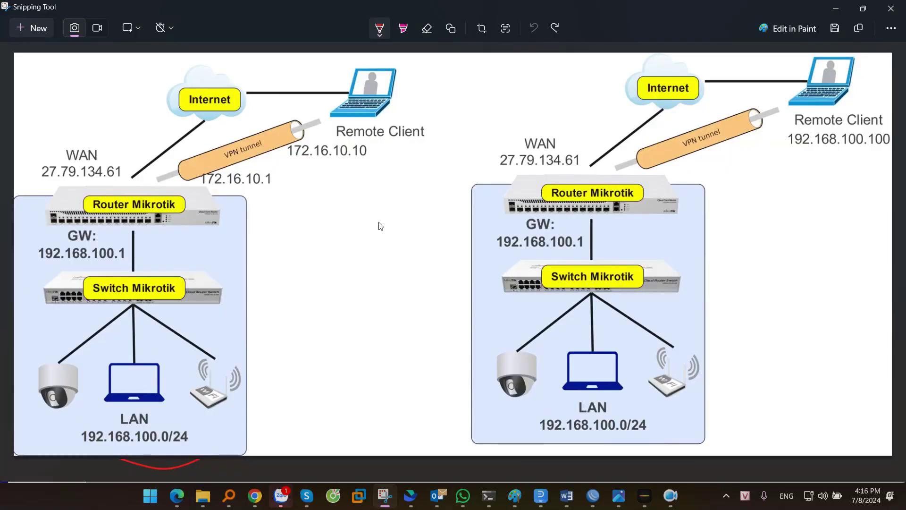
Step: Circle the 172.16.10.x tunnel addresses, client 192.168.100.100 and LAN 192.168.100.0/24
mouse_move(372, 149)
mouse_down()
mouse_move(342, 140)
mouse_move(182, 189)
mouse_move(378, 156)
mouse_move(338, 140)
mouse_up()
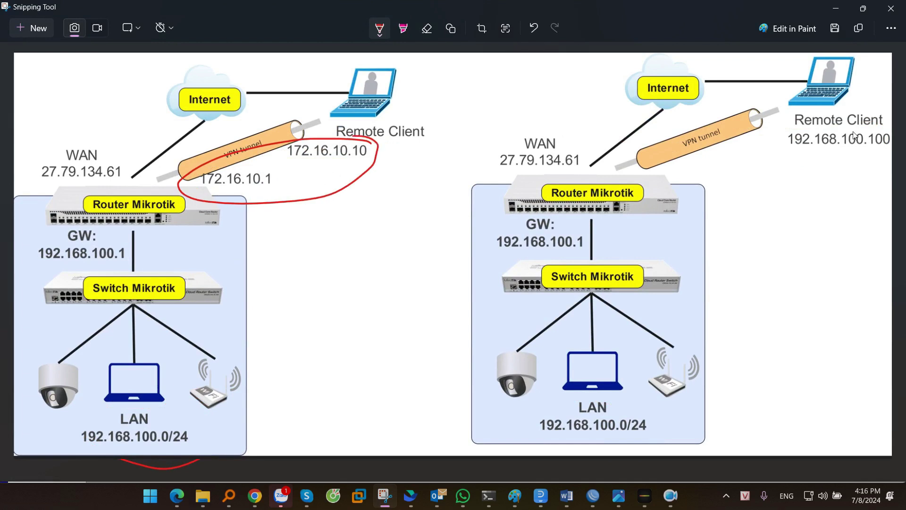
mouse_move(871, 126)
mouse_down()
mouse_move(828, 158)
mouse_move(850, 123)
mouse_up()
mouse_move(628, 403)
mouse_down()
mouse_move(564, 436)
mouse_move(599, 401)
mouse_move(585, 402)
mouse_up()
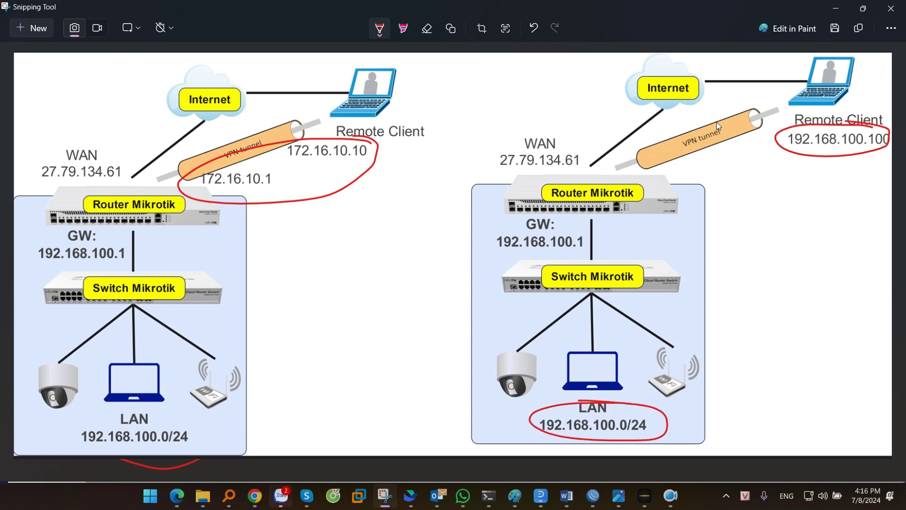
click(835, 10)
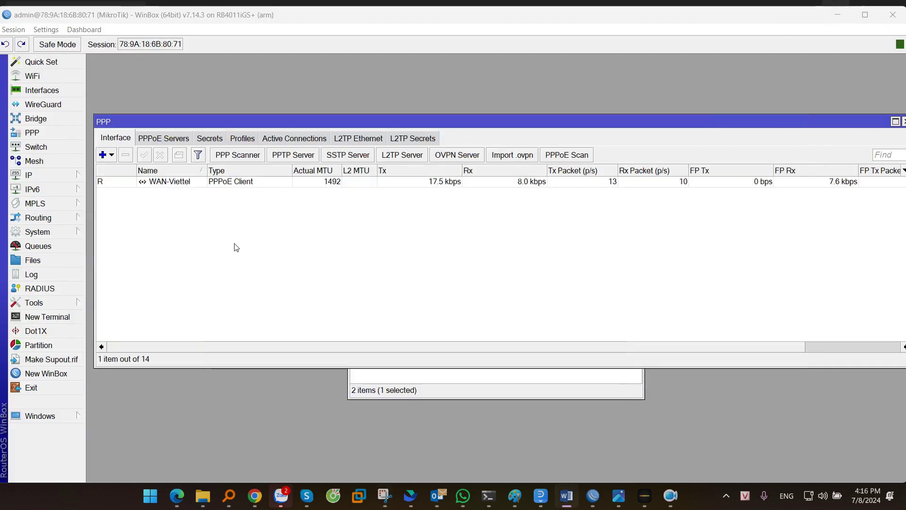
Step: Apply proxy-arp ARP mode on the LAN-192 bridge
click(37, 119)
drag(173, 143, 191, 116)
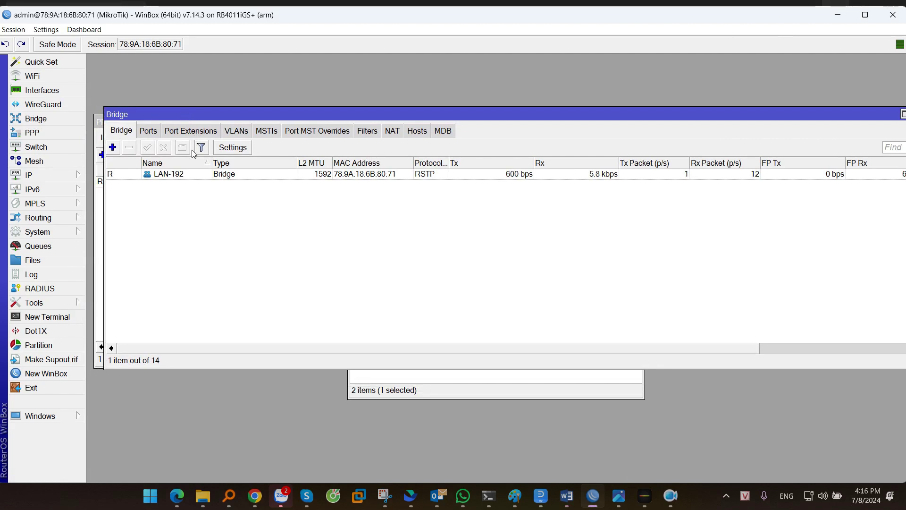
click(169, 175)
double_click(202, 176)
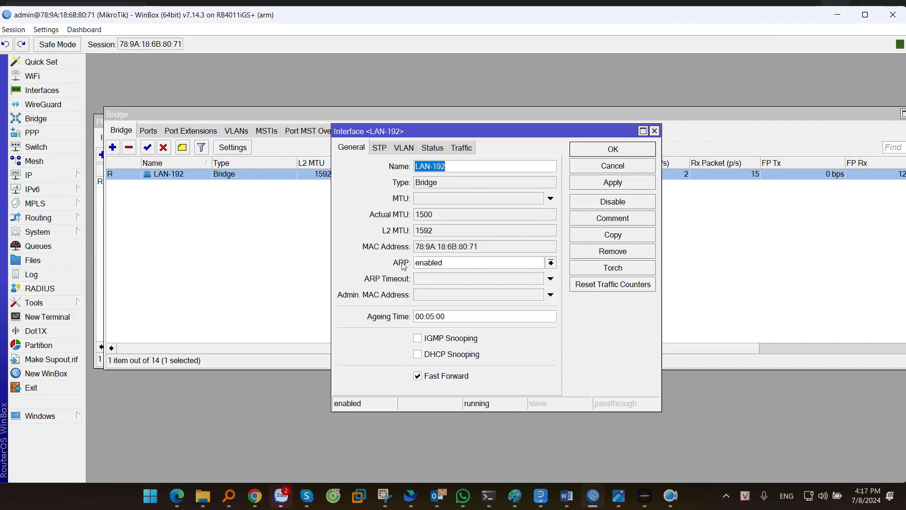
click(439, 263)
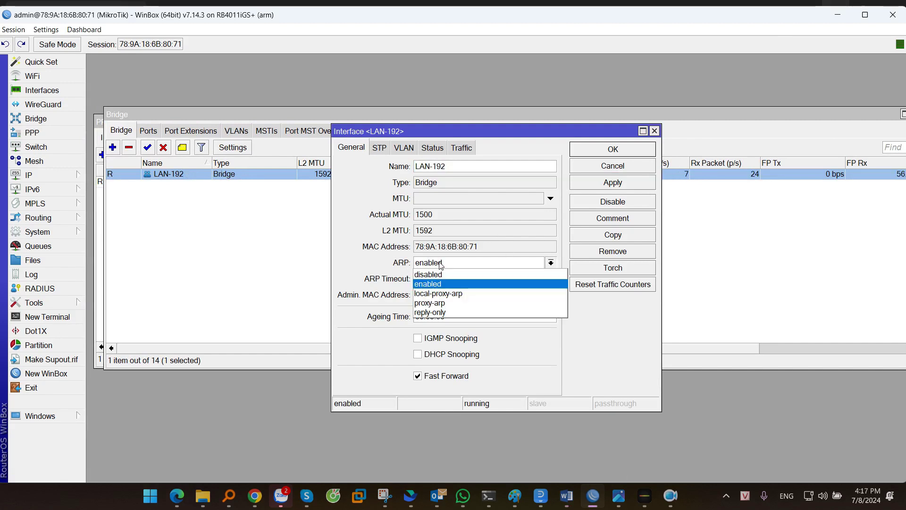
key(Escape)
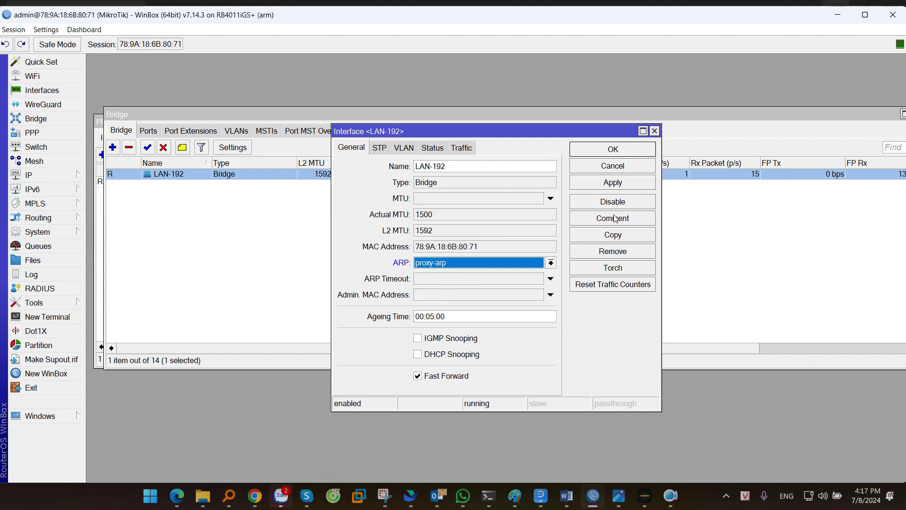
click(621, 185)
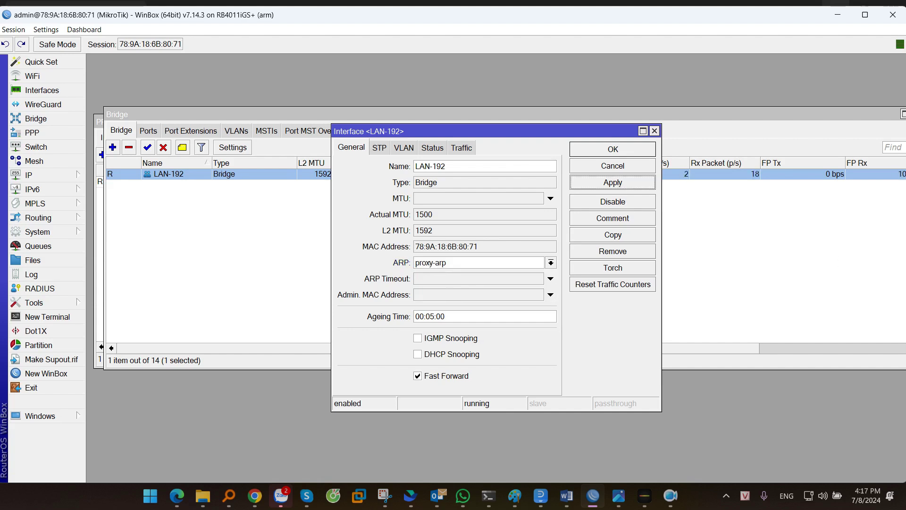
Step: Set the LAN-192 bridge's ARP mode back to enabled and close its settings
click(505, 266)
click(438, 284)
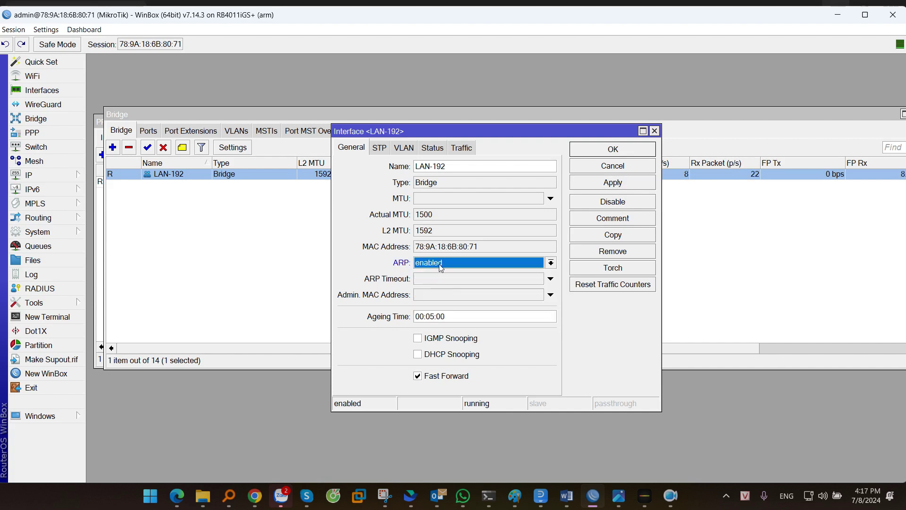
click(613, 150)
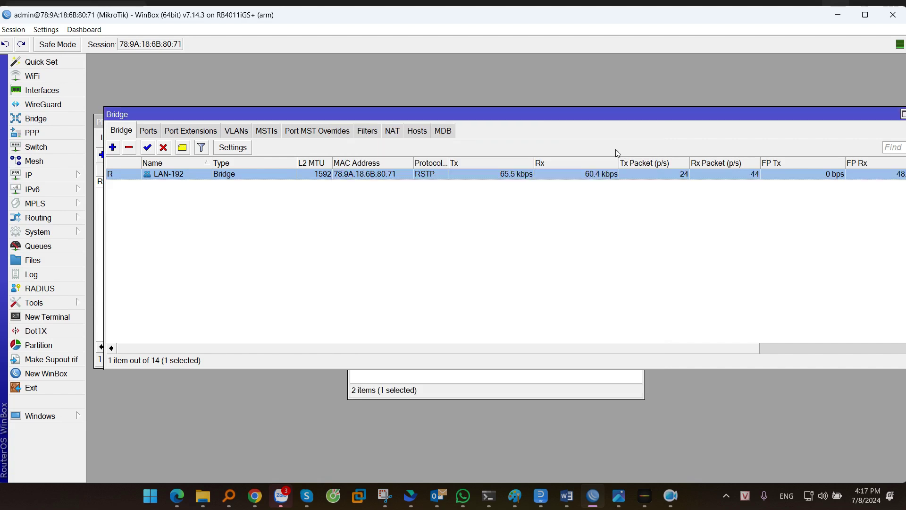
key(alt+Tab)
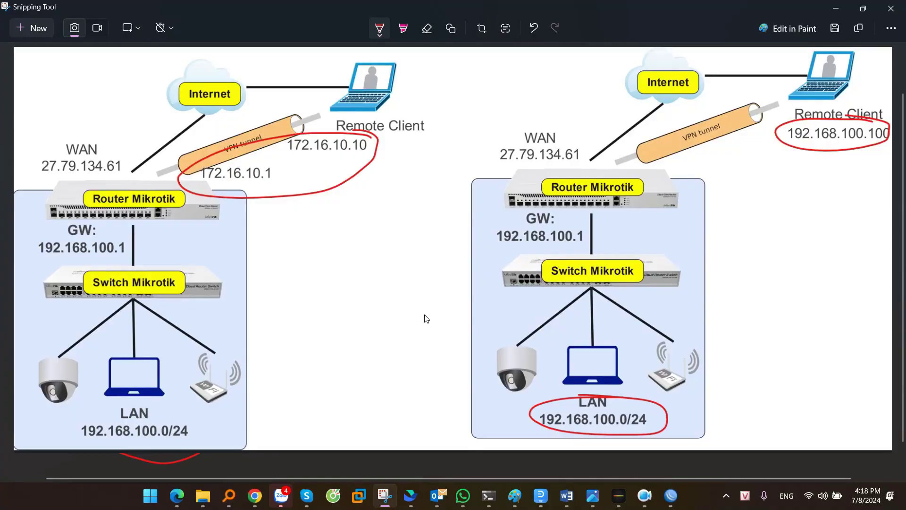
Step: Bring the Snipping Tool window with the VPN topology diagram into view
key(alt+Tab)
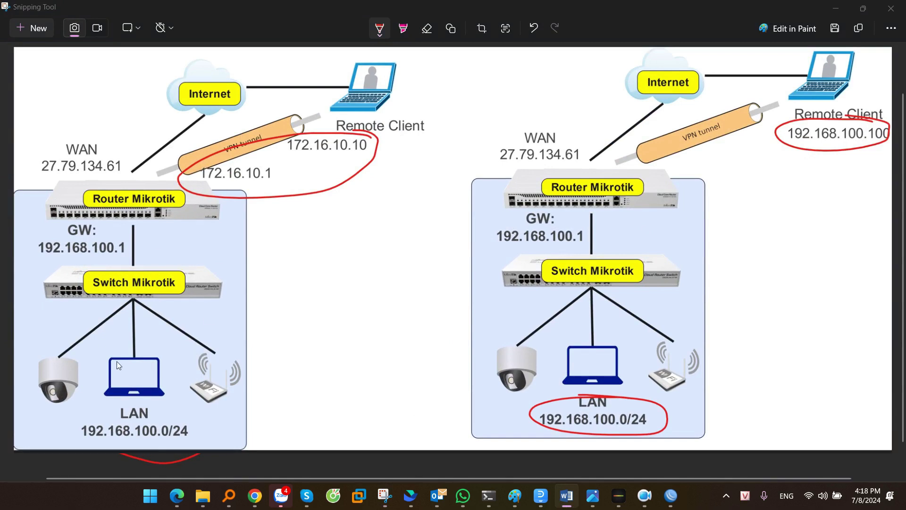
Step: Search 'vpn setting' in the Start menu and open the VPN settings page
click(149, 501)
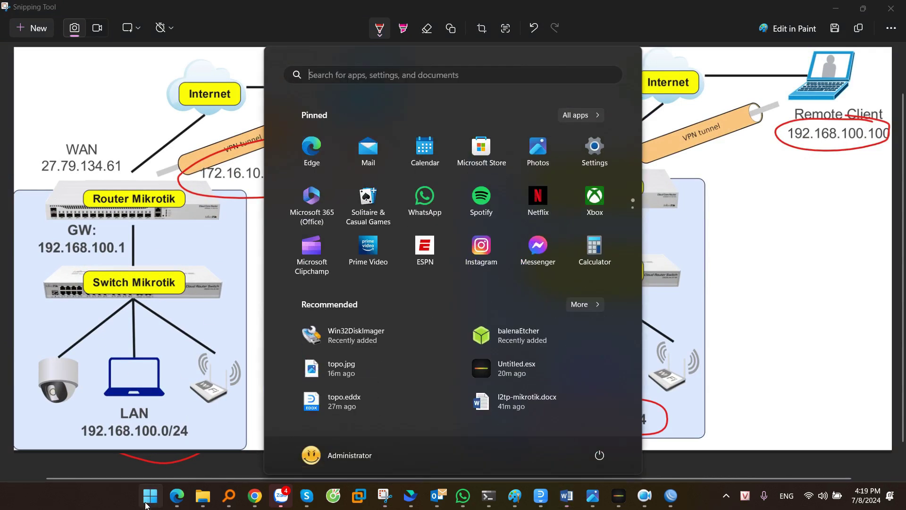
text(vpn settings)
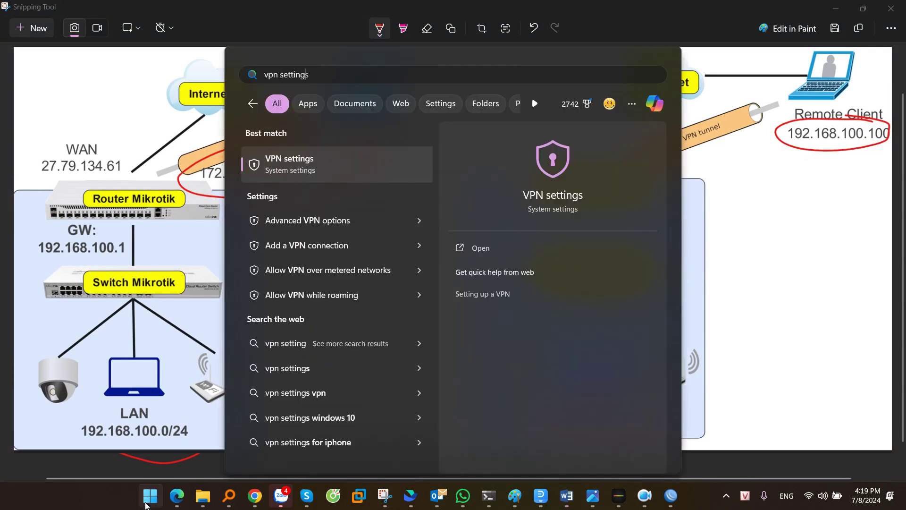
click(287, 166)
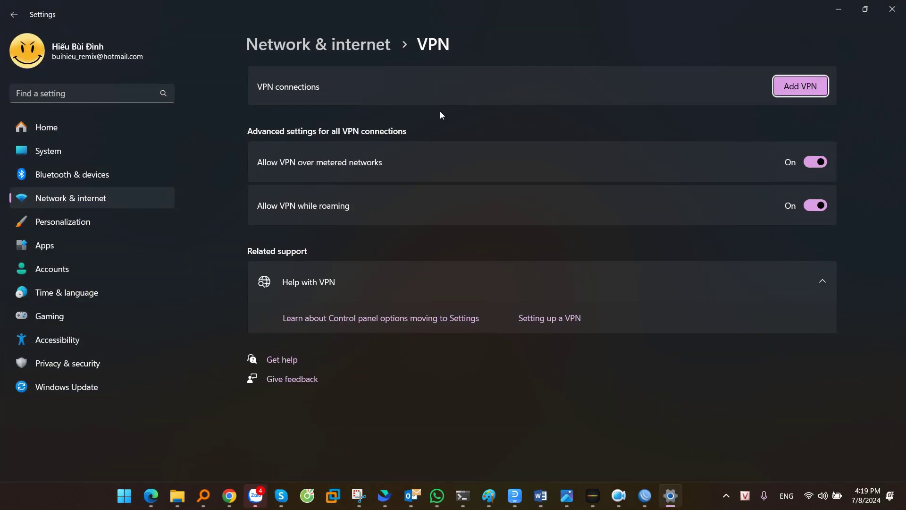
Step: Start a new VPN connection named 'L2TP Test' with server address 27.79.134.61
click(795, 87)
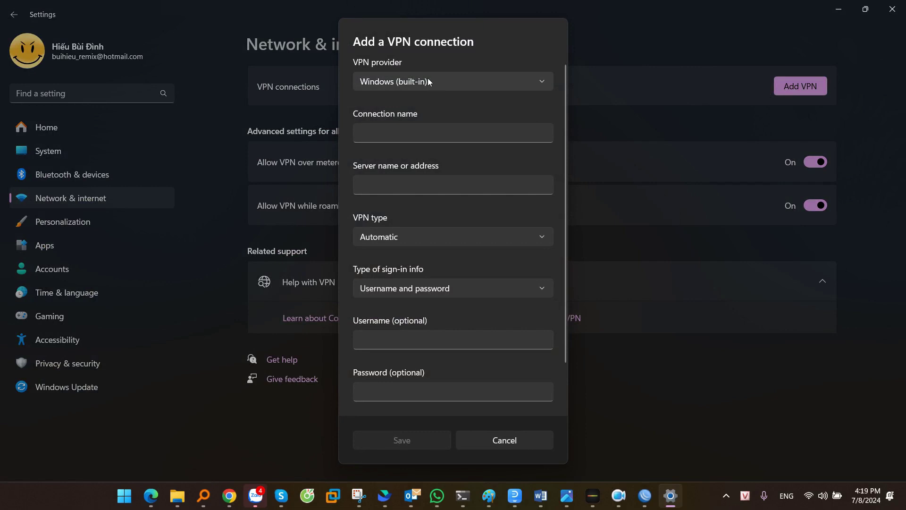
click(383, 131)
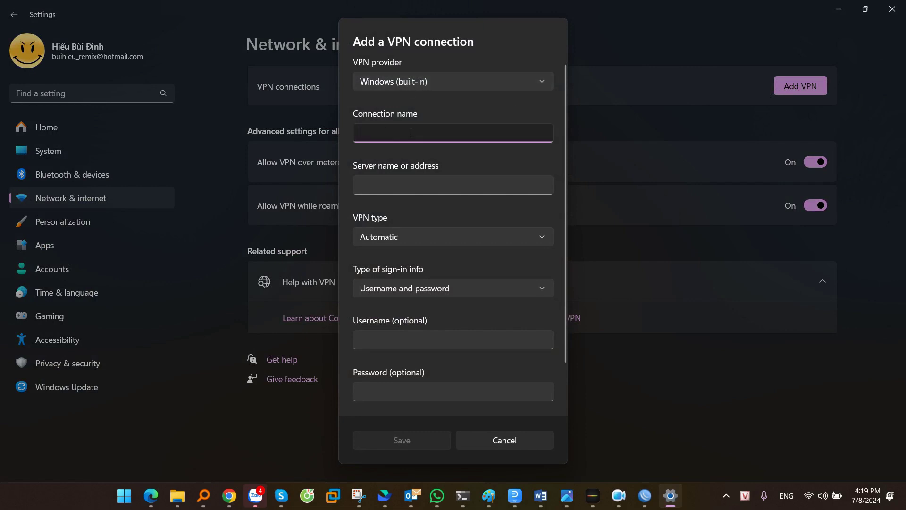
text(L2TP Test)
click(380, 192)
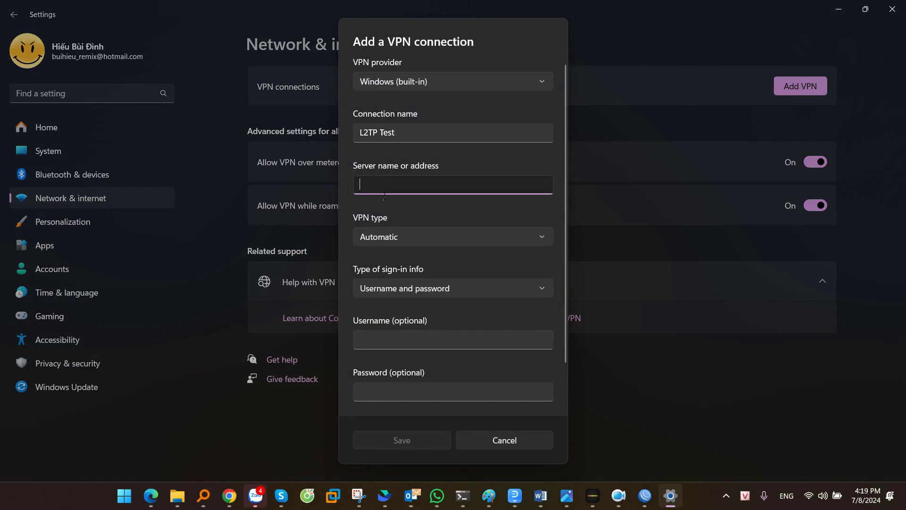
key(alt+Tab)
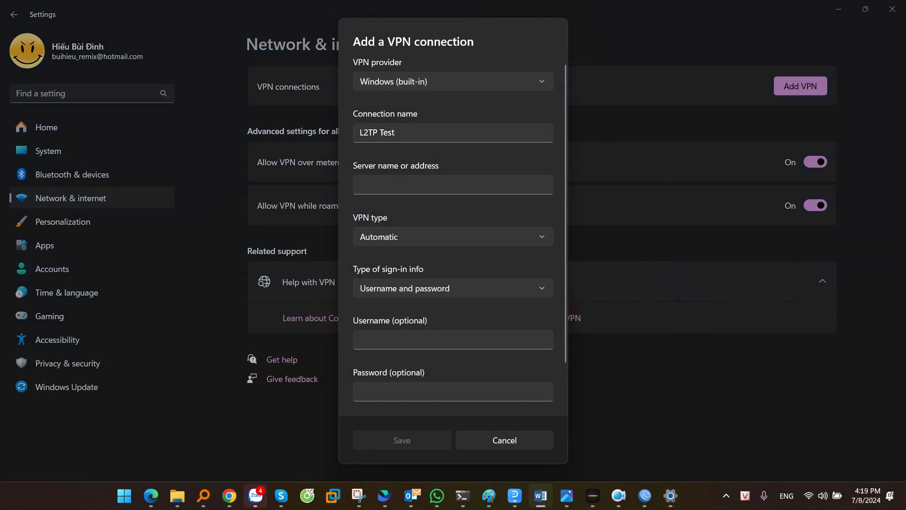
key(alt+Tab)
text(27.79.134.61)
key(ctrl+a)
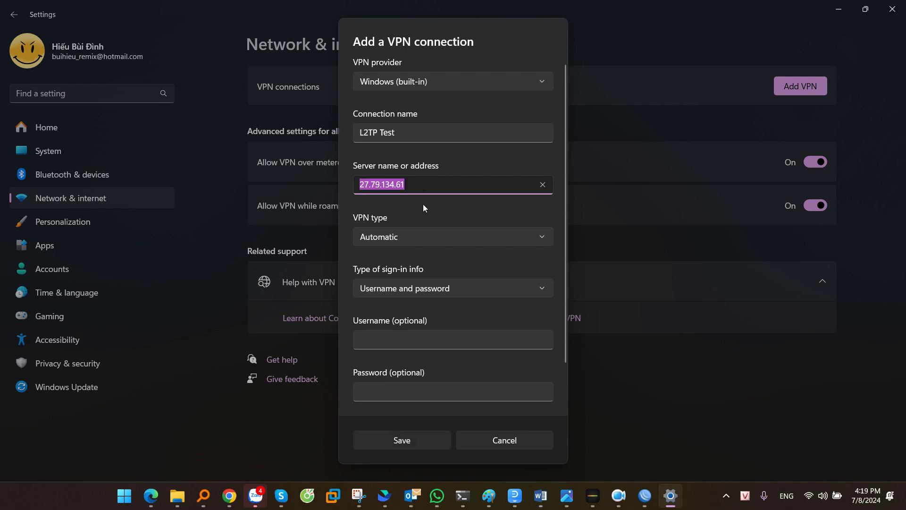
Step: Set the VPN type to L2TP/IPsec with pre-shared key and enter the pre-shared key
click(406, 236)
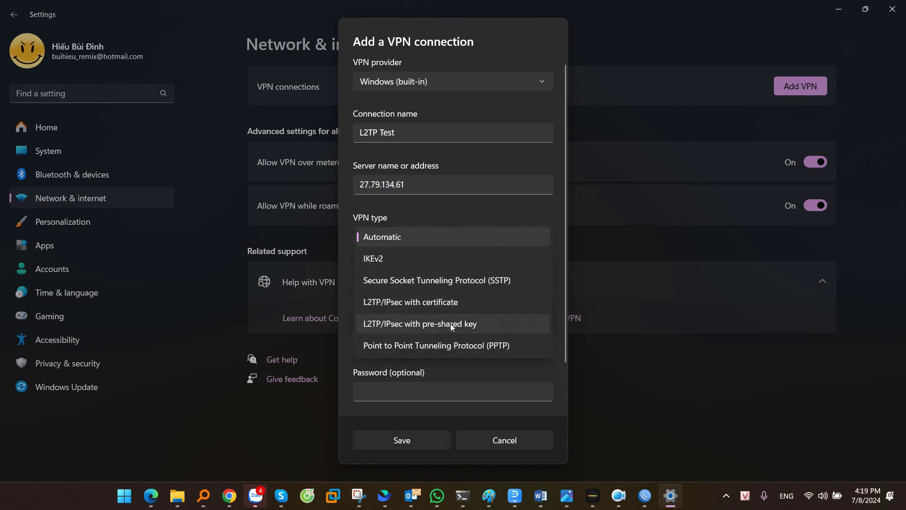
click(433, 324)
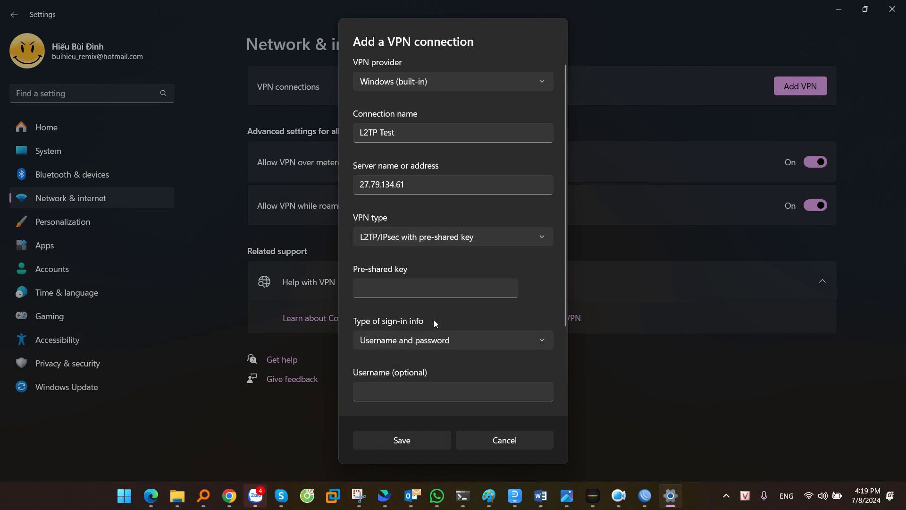
click(384, 291)
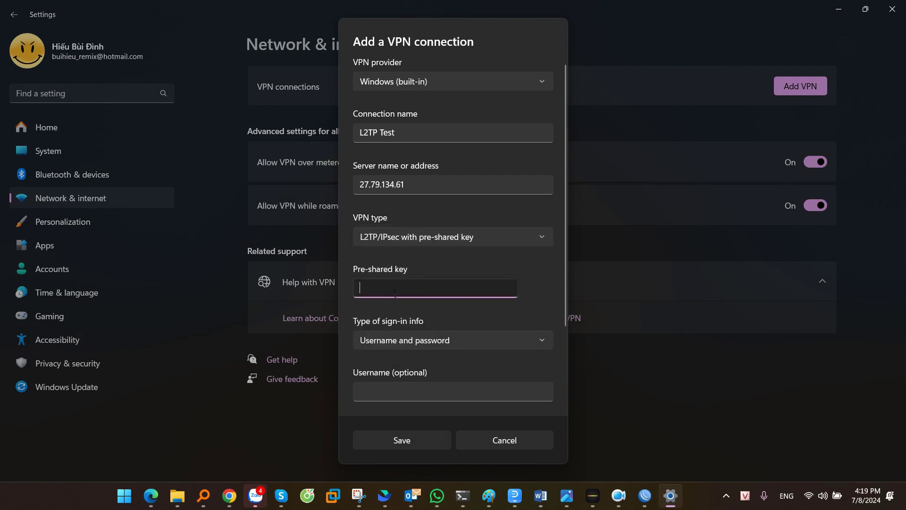
text(123456789)
scroll(448, 276, down, 3)
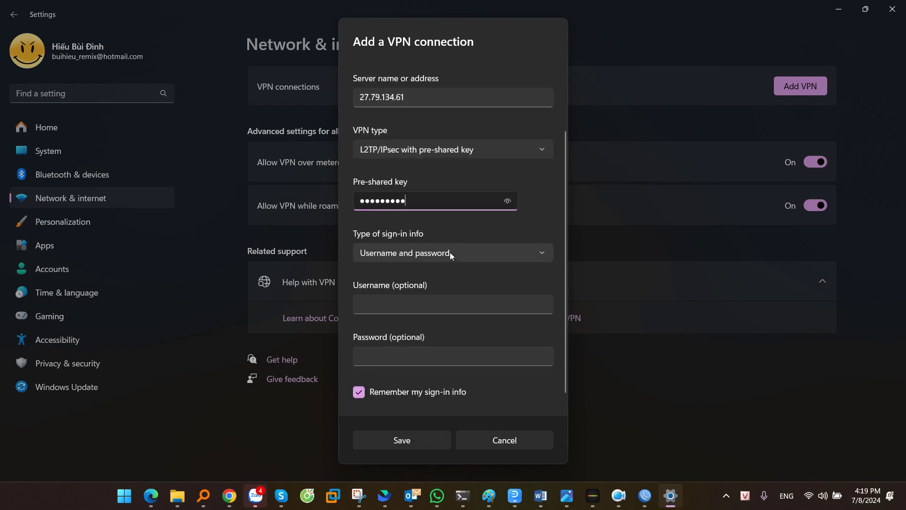
Step: Keep username-and-password sign-in, enter the account username and password, and save the connection
click(398, 254)
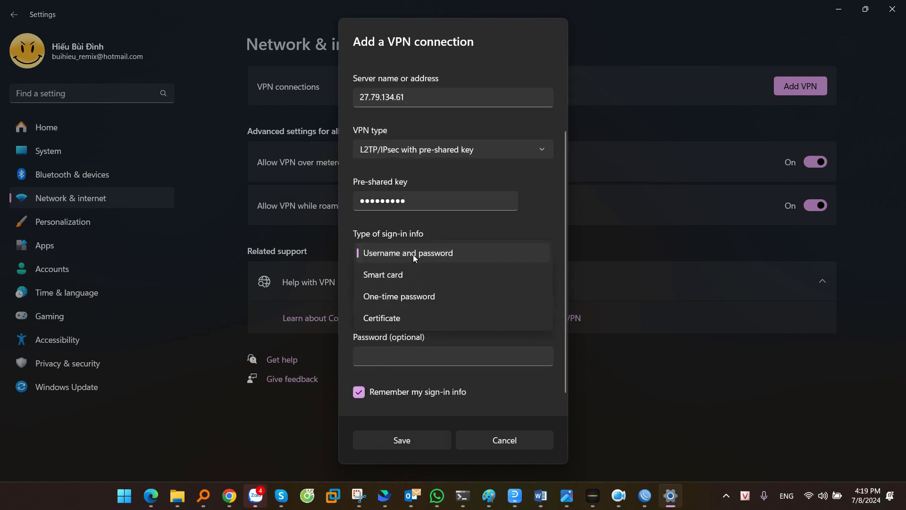
click(415, 253)
click(389, 310)
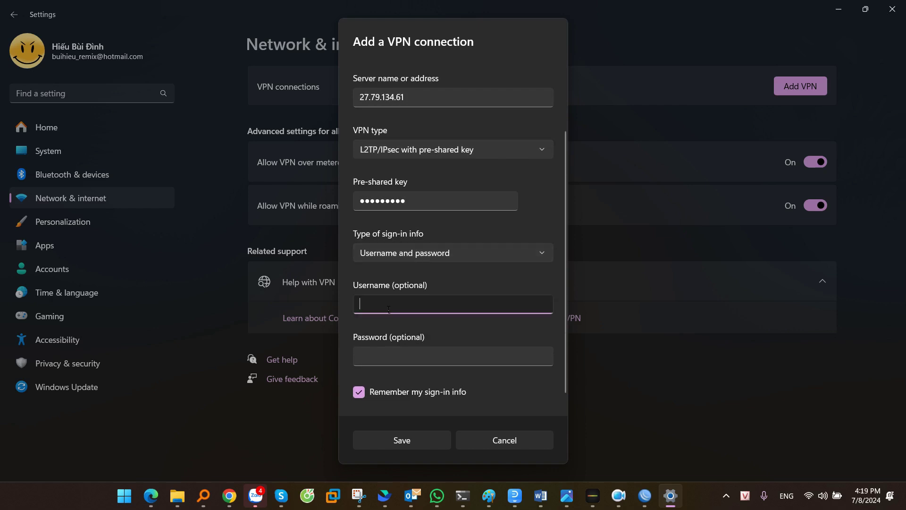
text(cnttshop)
key(Tab)
text(*********)
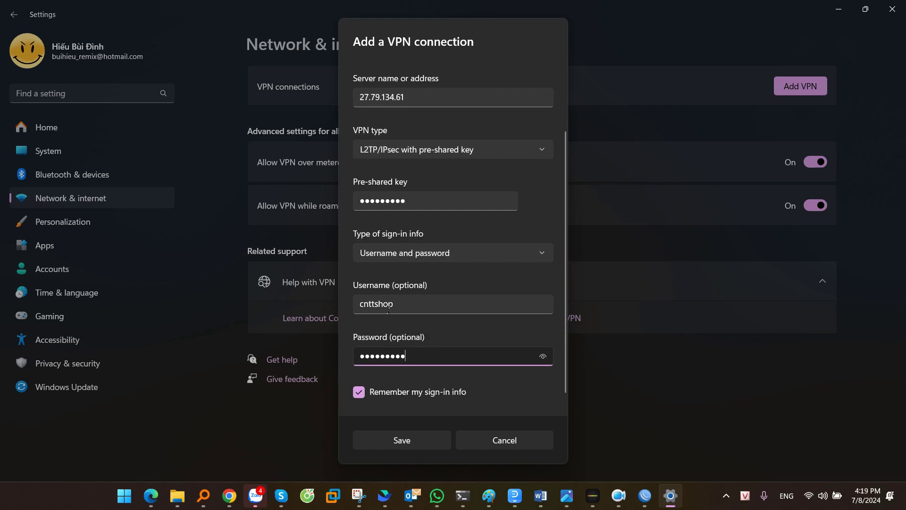
click(410, 440)
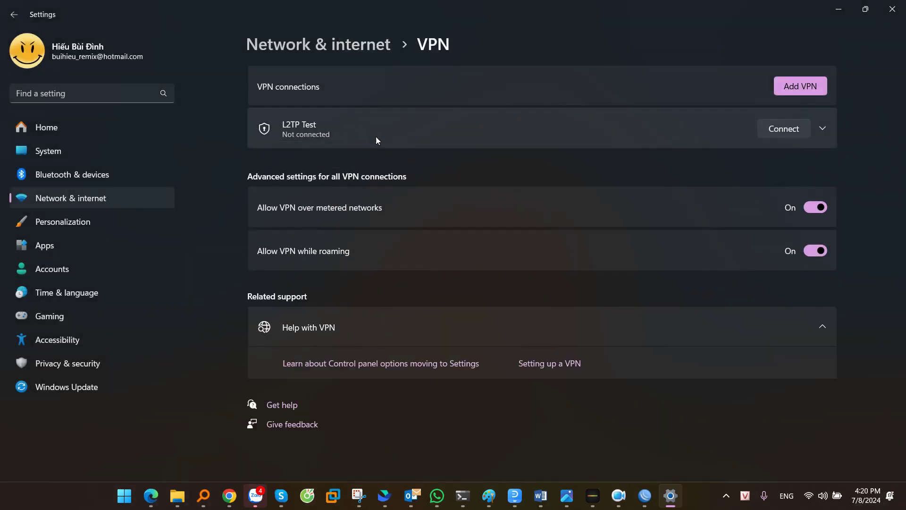
Step: Connect the saved L2TP Test VPN from its entry in the VPN list
click(348, 143)
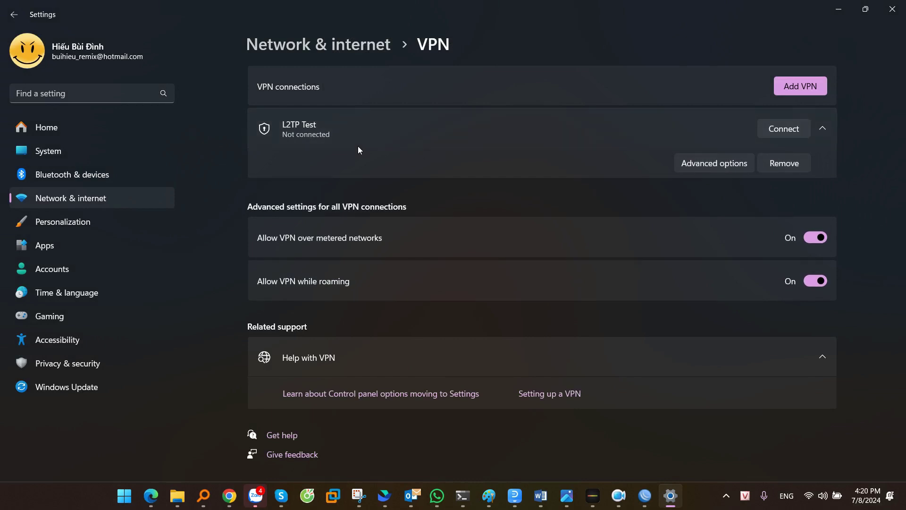
click(781, 129)
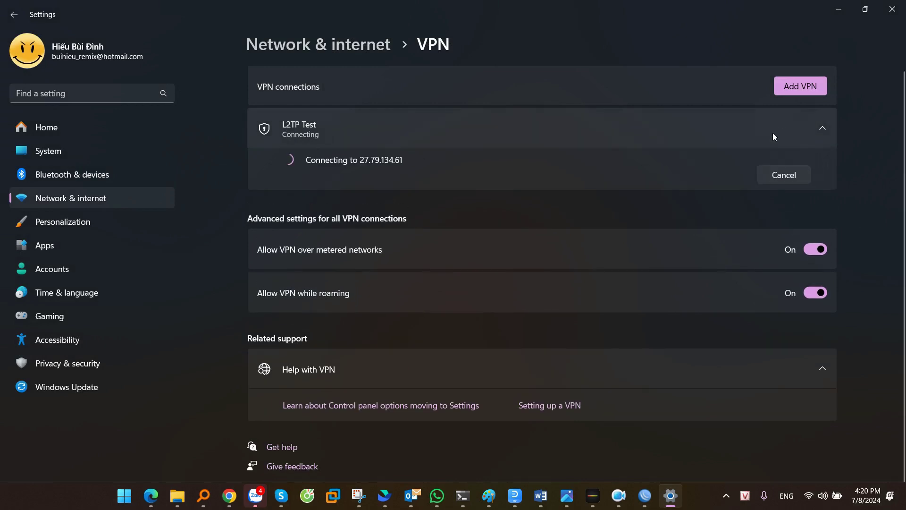